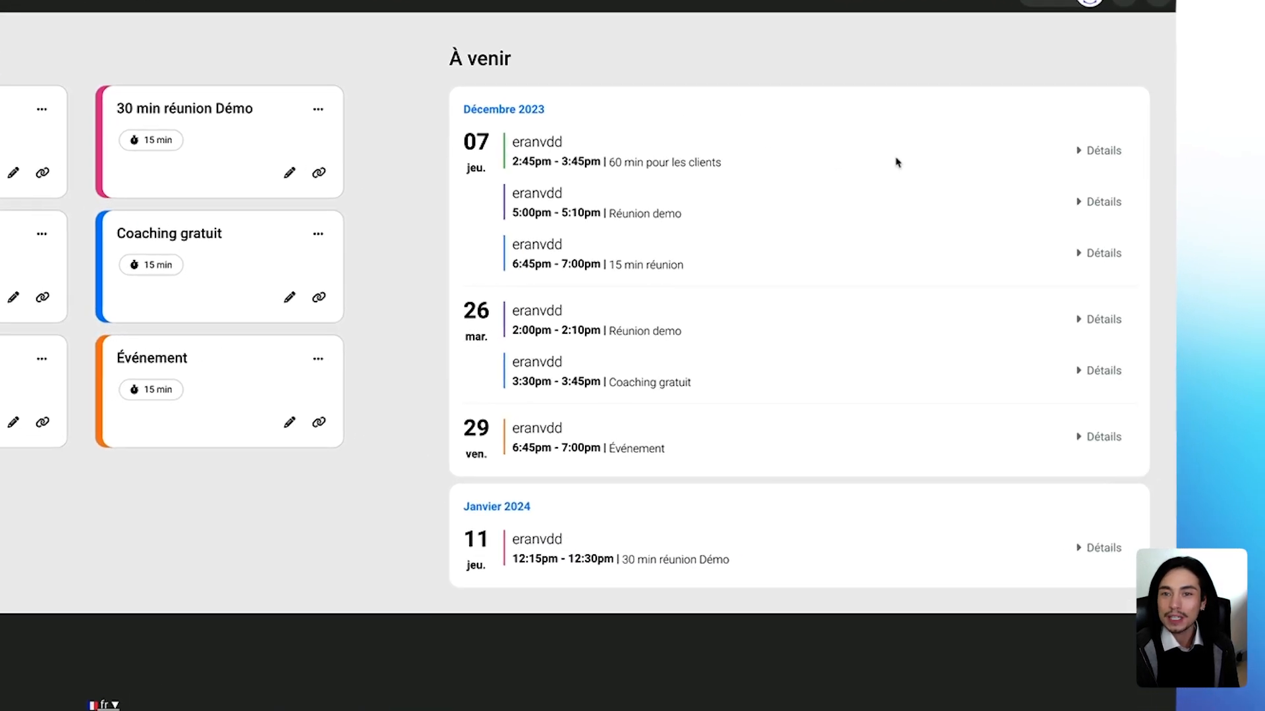
Expand the details of the 60 min pour les clients and 5:00pm Réunion demo bookings on 7 December and review the guest information and answers
{"action": "left_click", "coordinate": [987, 202]}
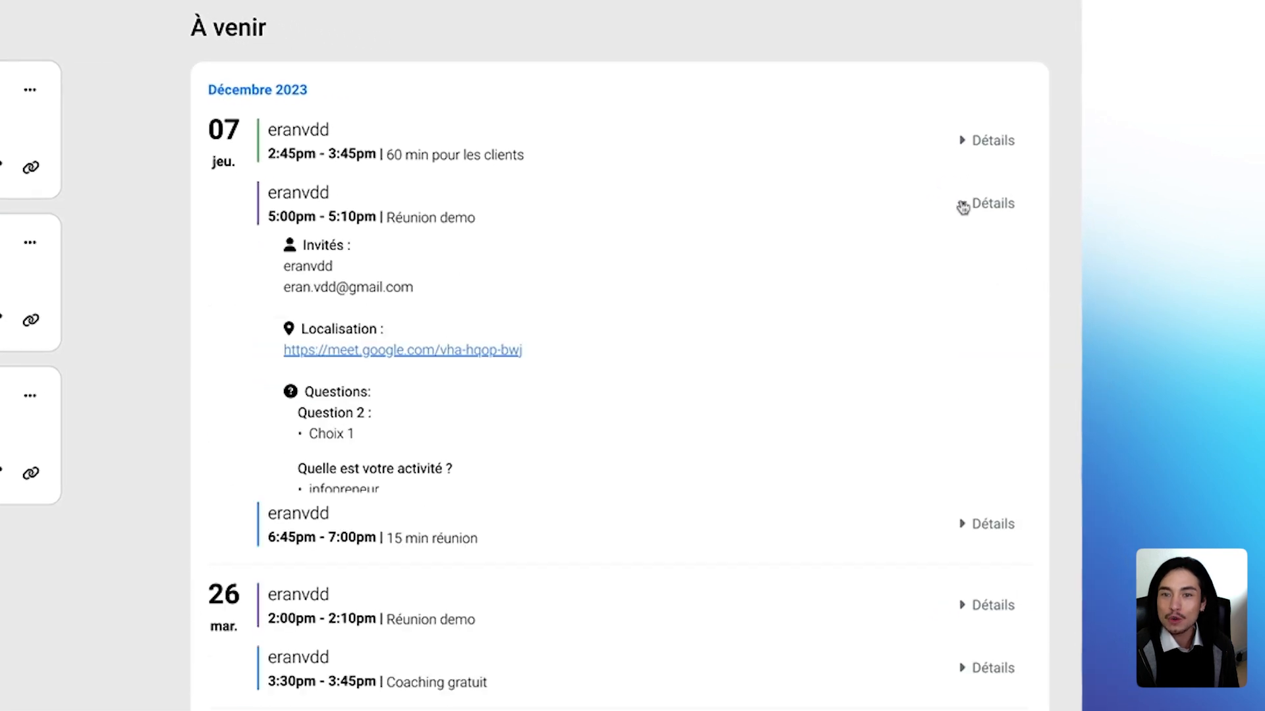
{"action": "left_click", "coordinate": [988, 143]}
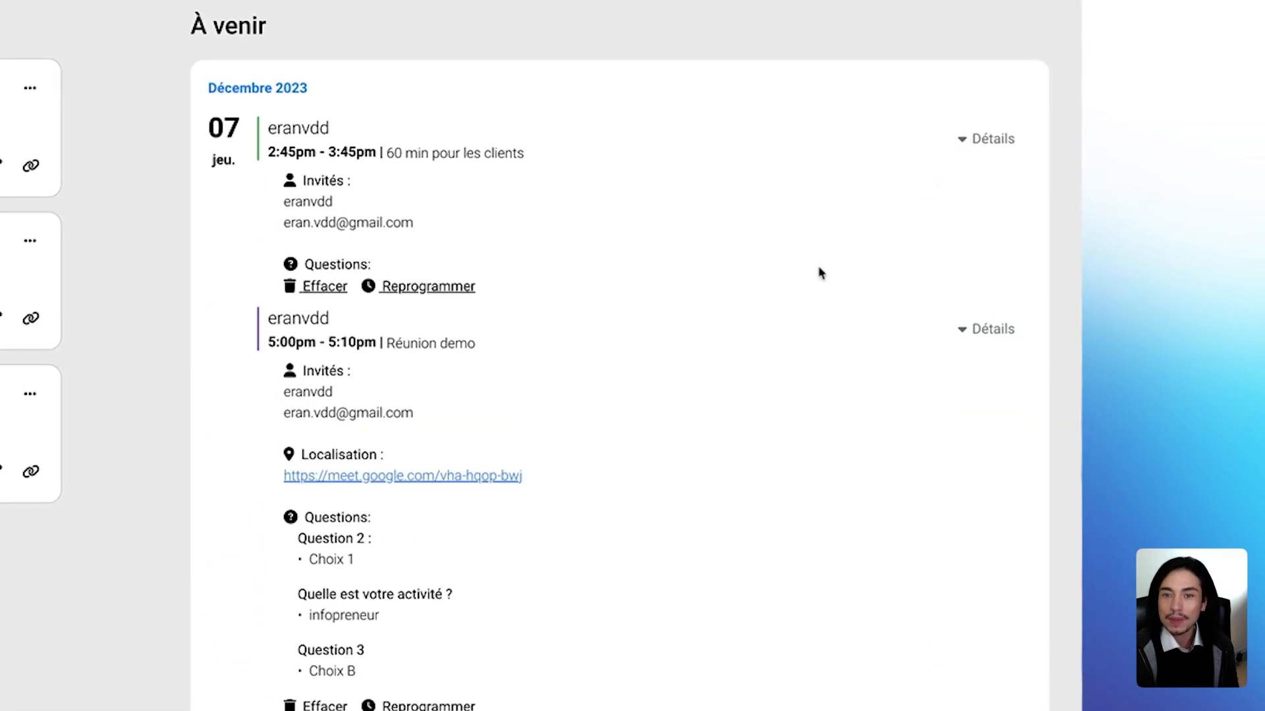
{"action": "scroll", "coordinate": [819, 270], "scroll_direction": "down", "scroll_amount": 4}
{"action": "left_click_drag", "start_coordinate": [285, 151], "coordinate": [570, 164]}
{"action": "left_click_drag", "start_coordinate": [299, 265], "coordinate": [364, 404]}
{"action": "left_click", "coordinate": [369, 404]}
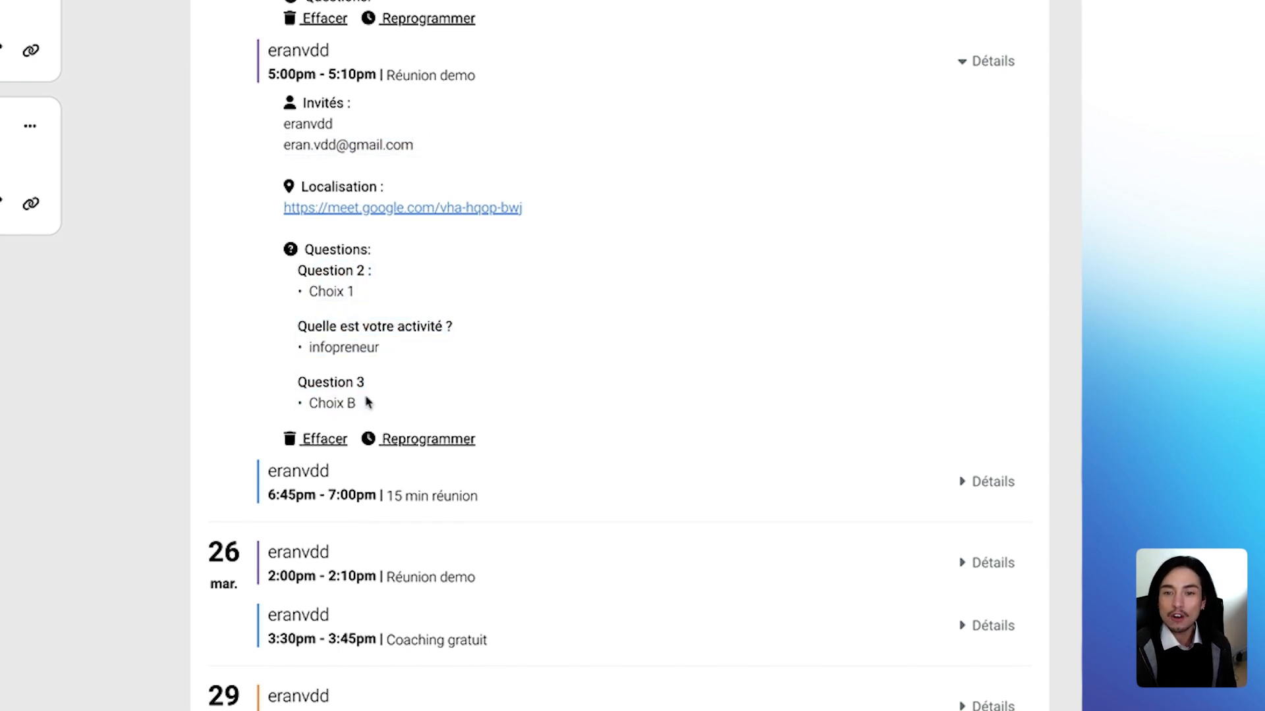
{"action": "scroll", "coordinate": [329, 290], "scroll_direction": "up", "scroll_amount": 1}
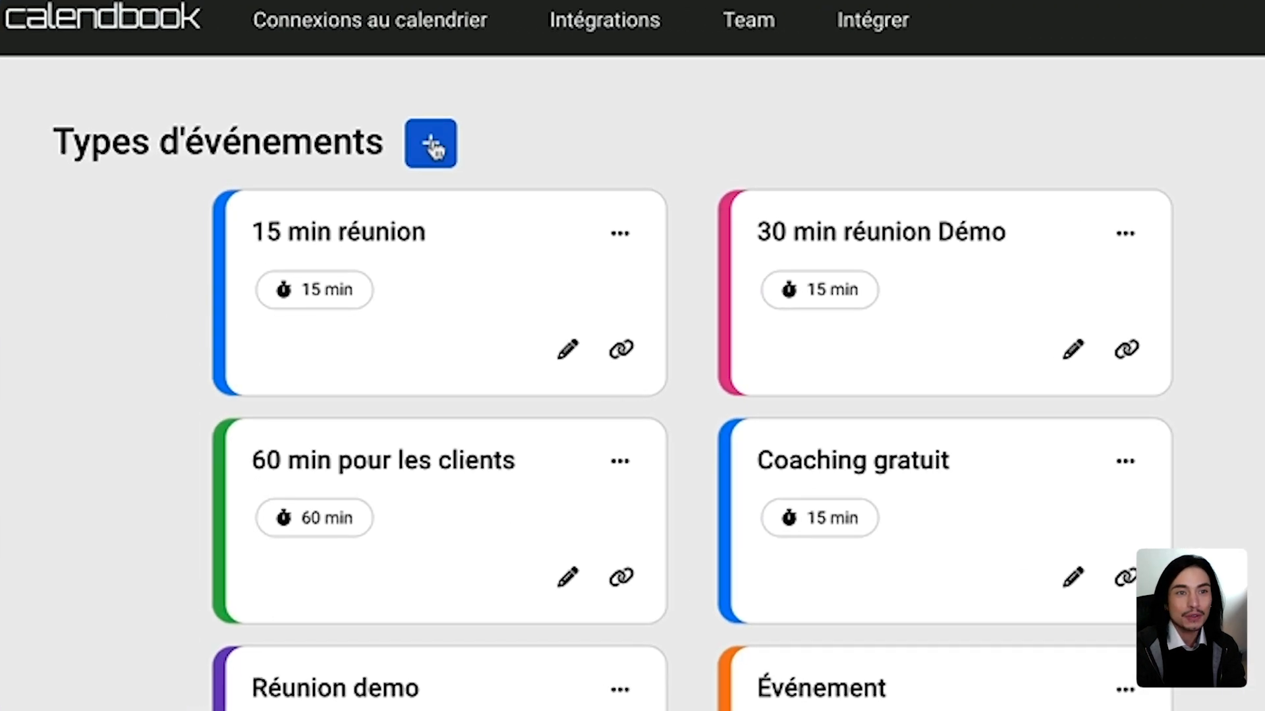
Create a new event type named "Bilan gratuit" with the description "description"
{"action": "left_click", "coordinate": [395, 133]}
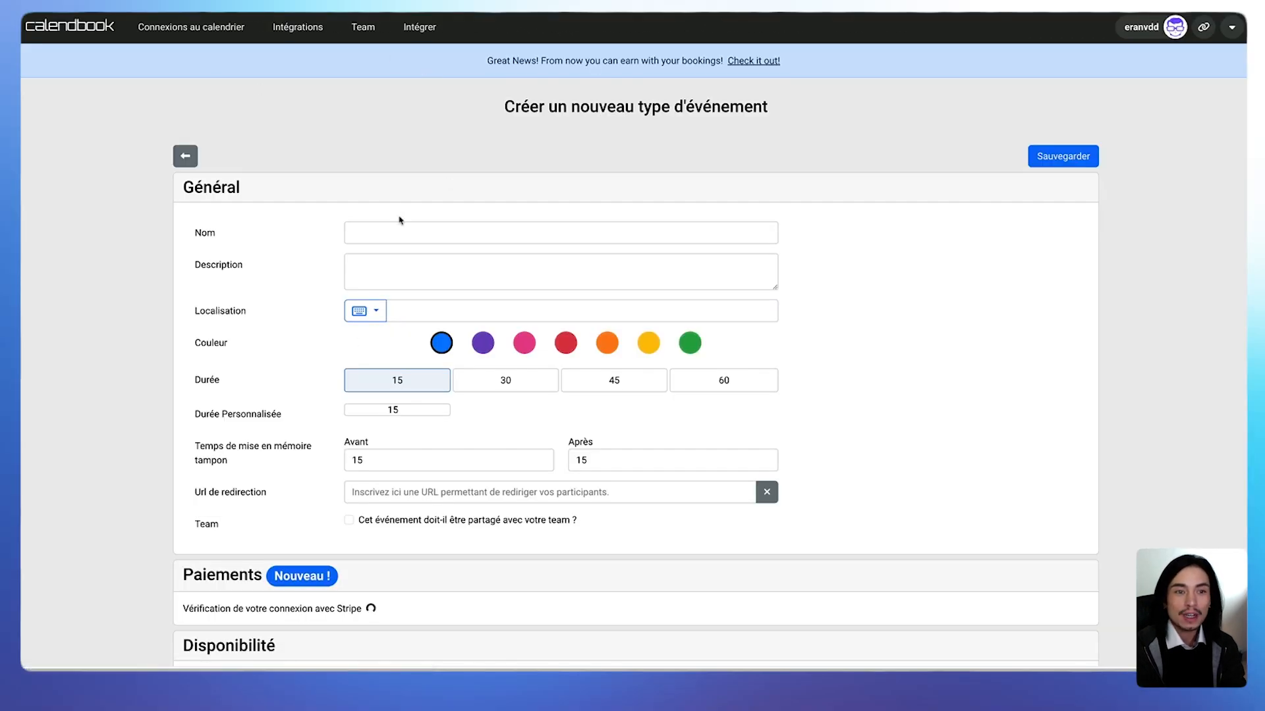
{"action": "scroll", "coordinate": [367, 211], "scroll_direction": "down", "scroll_amount": 15}
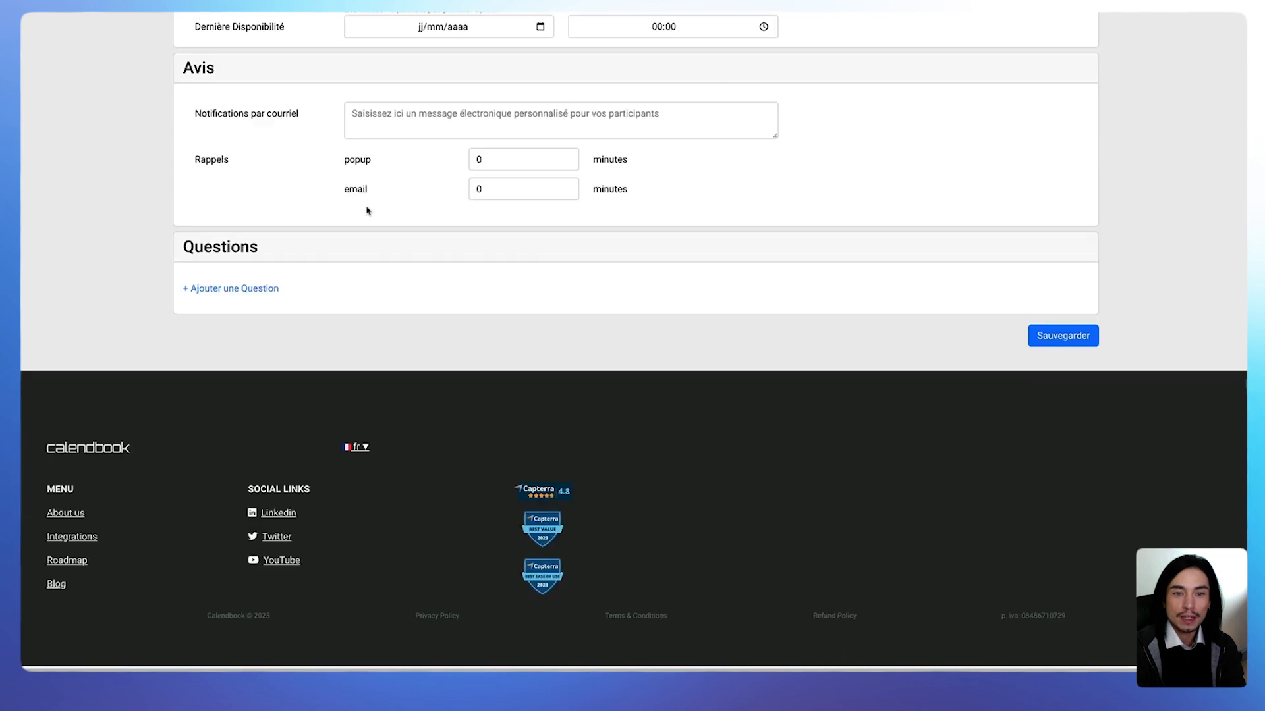
{"action": "scroll", "coordinate": [367, 211], "scroll_direction": "up", "scroll_amount": 15}
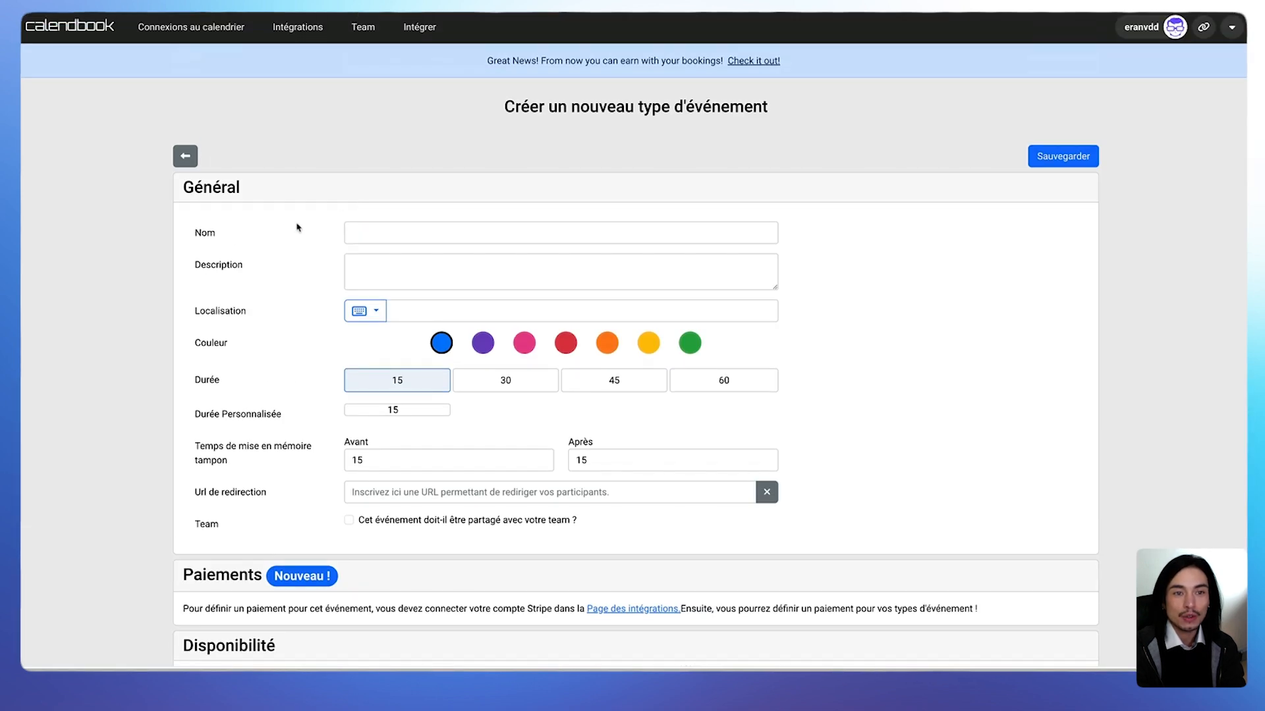
{"action": "left_click", "coordinate": [352, 230]}
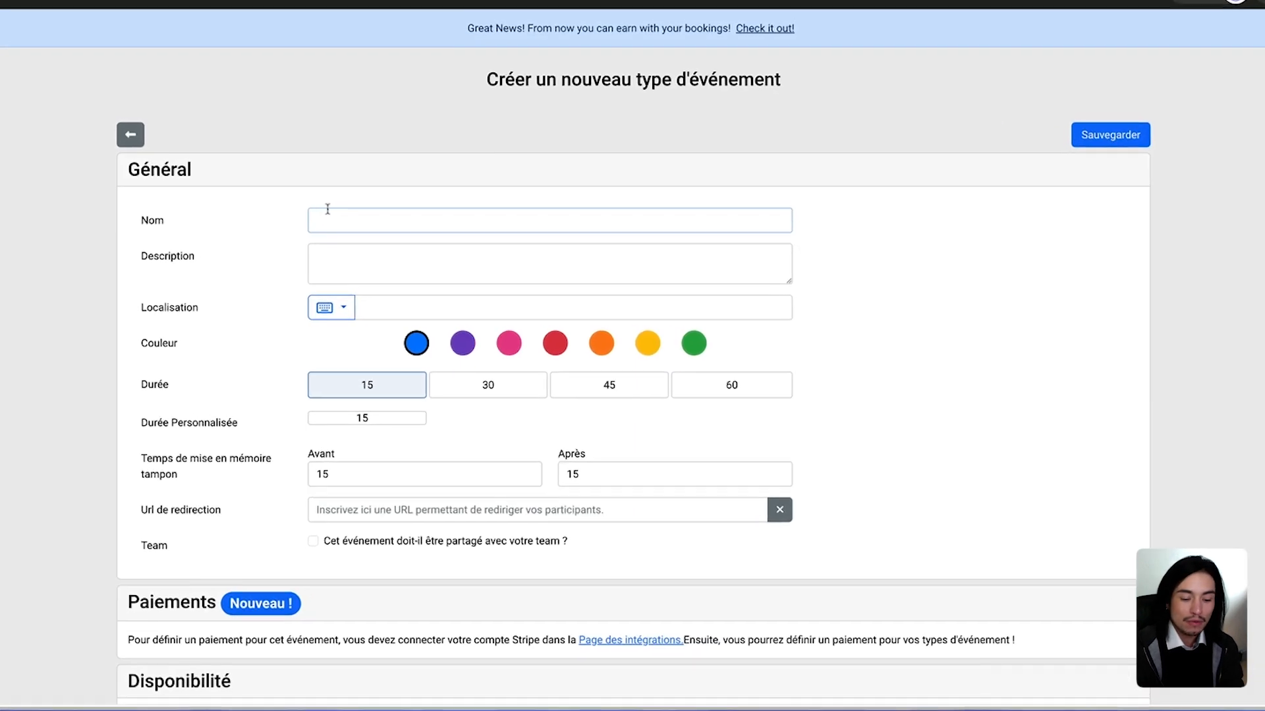
{"action": "type", "text": "Bilan gratuit"}
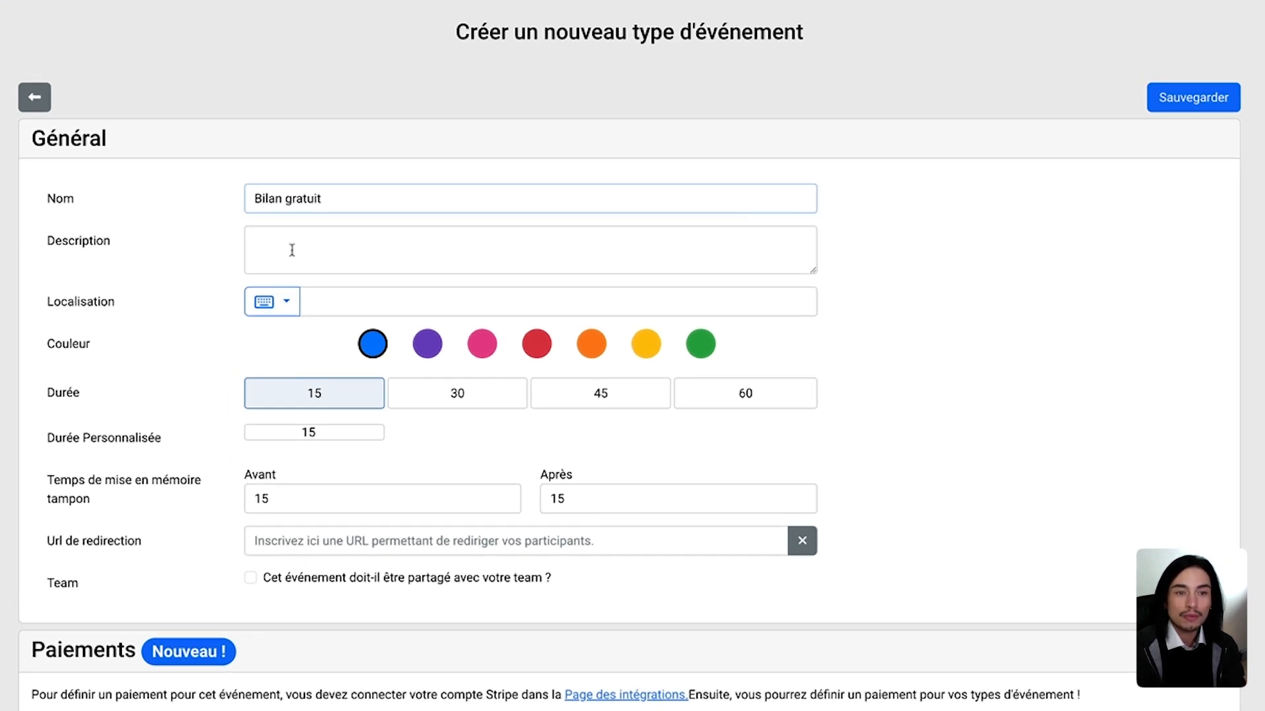
{"action": "left_click", "coordinate": [292, 250]}
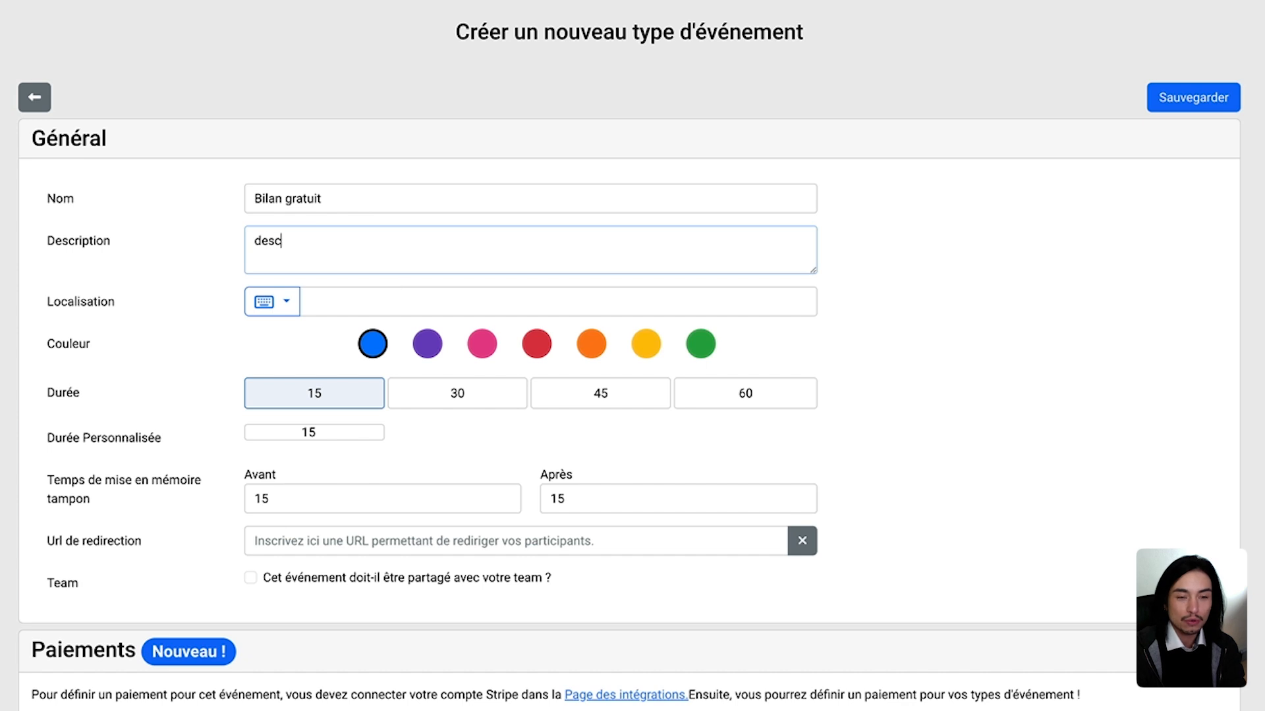
Set the event's location to Google Meet and its colour to green
{"action": "scroll", "coordinate": [165, 266], "scroll_direction": "down", "scroll_amount": 2}
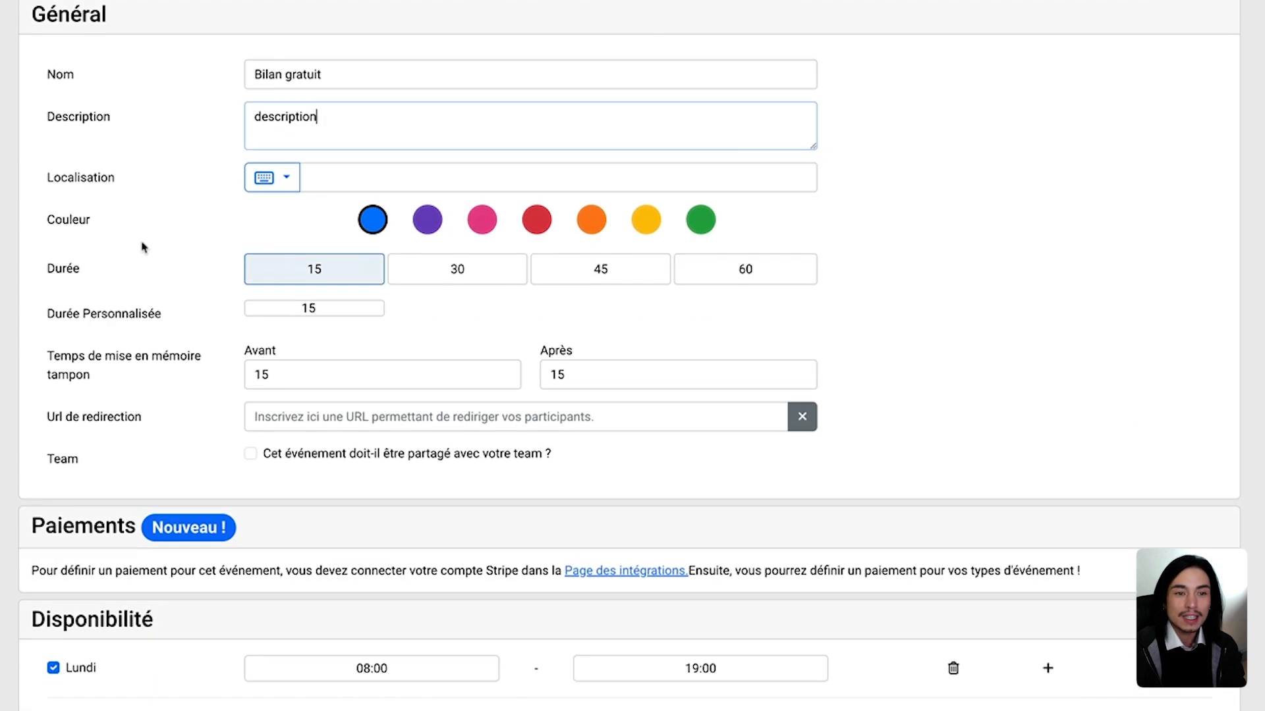
{"action": "left_click", "coordinate": [286, 175]}
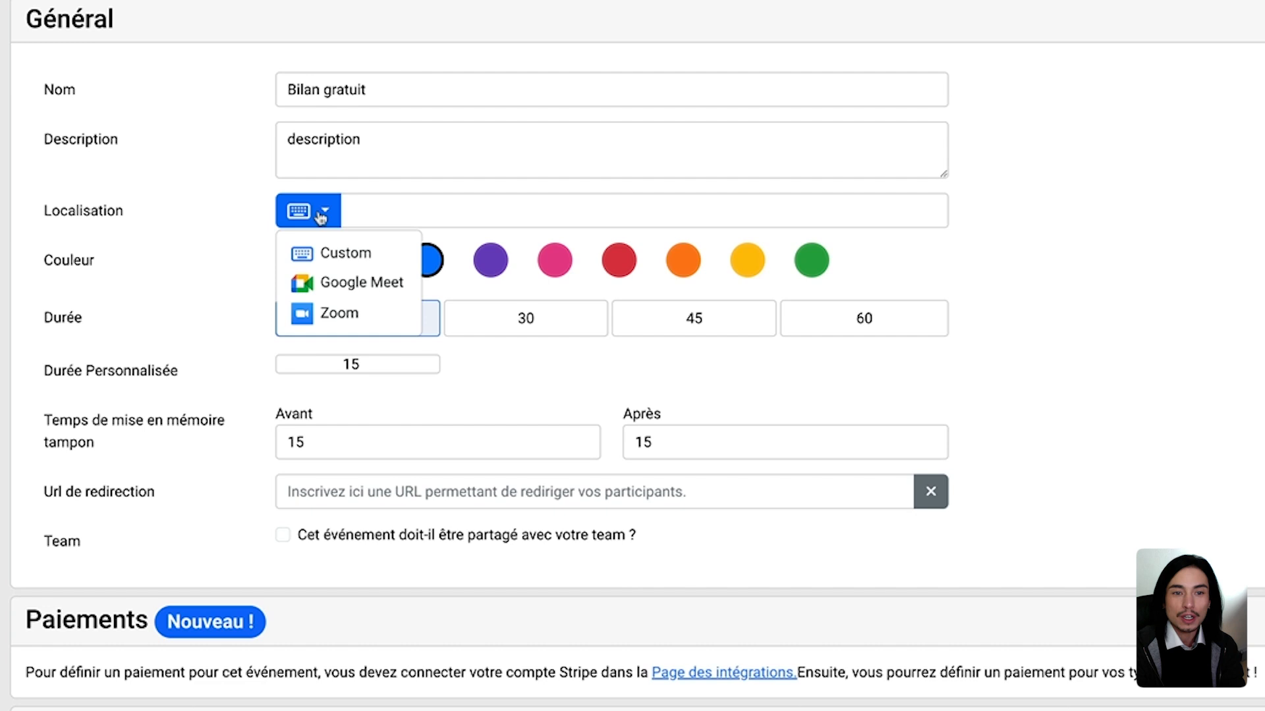
{"action": "left_click", "coordinate": [375, 339]}
{"action": "left_click", "coordinate": [467, 277]}
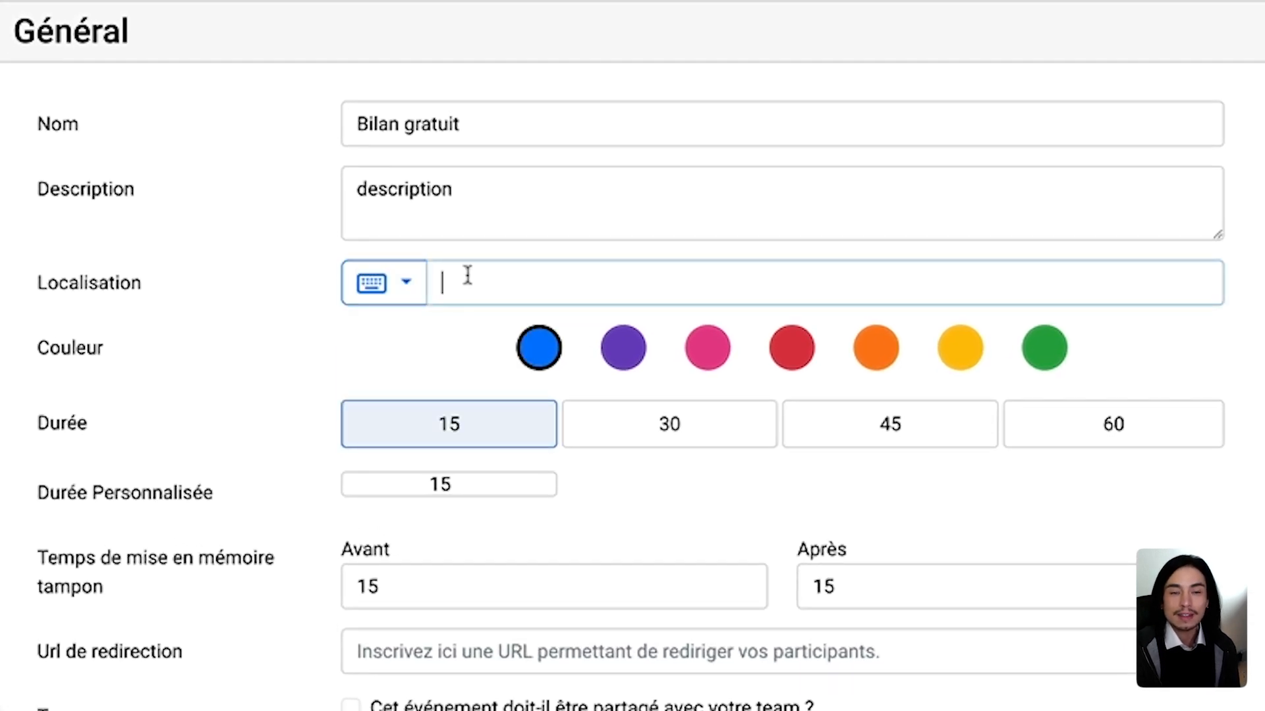
{"action": "left_click", "coordinate": [399, 297]}
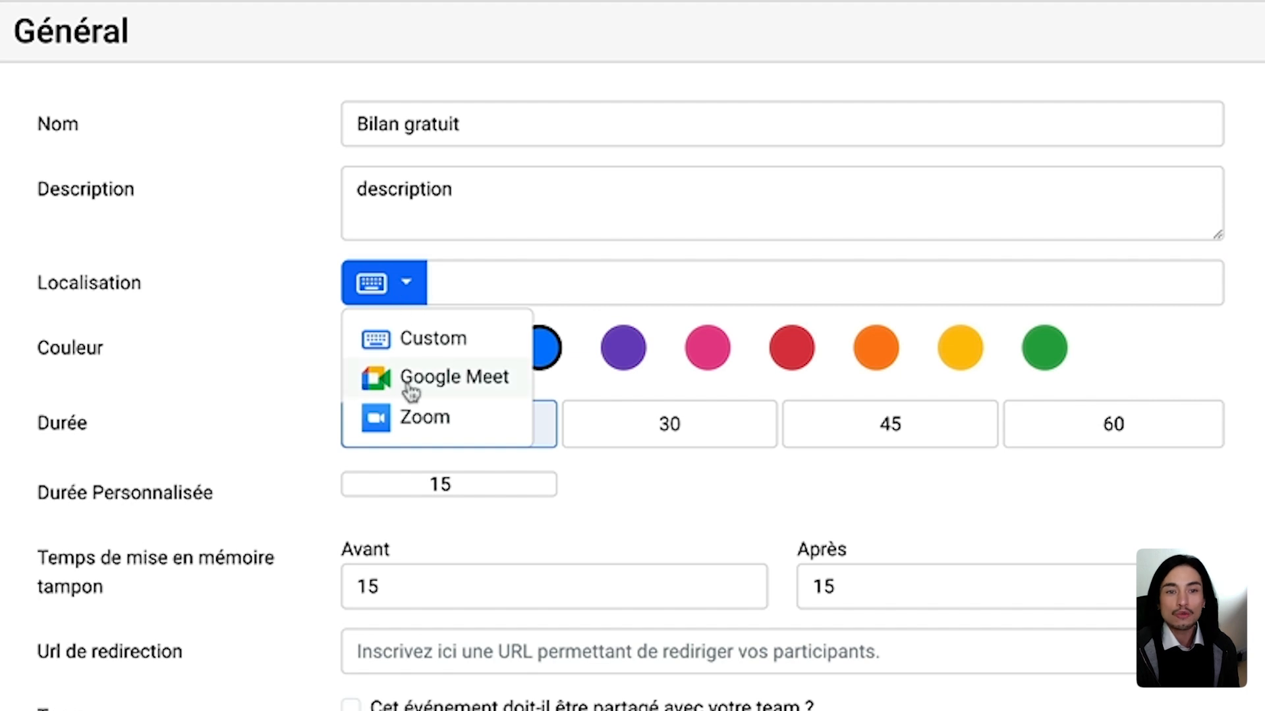
{"action": "left_click", "coordinate": [384, 377]}
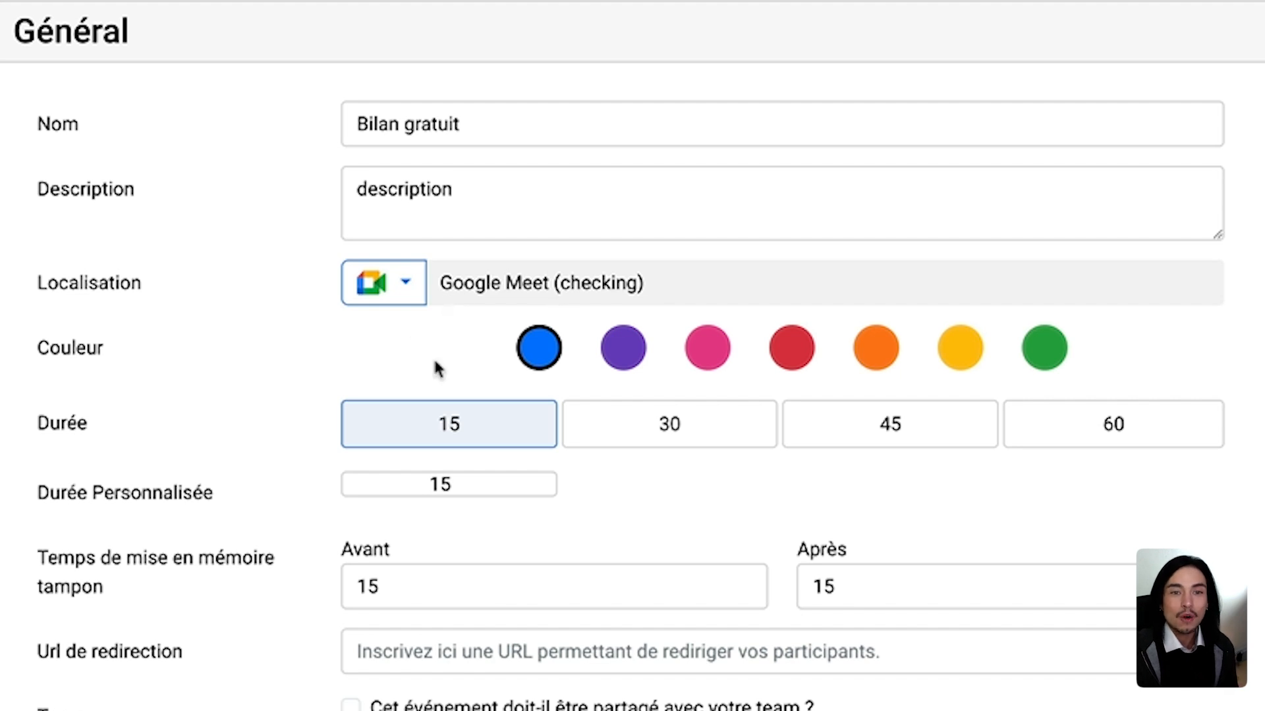
{"action": "left_click", "coordinate": [1033, 354]}
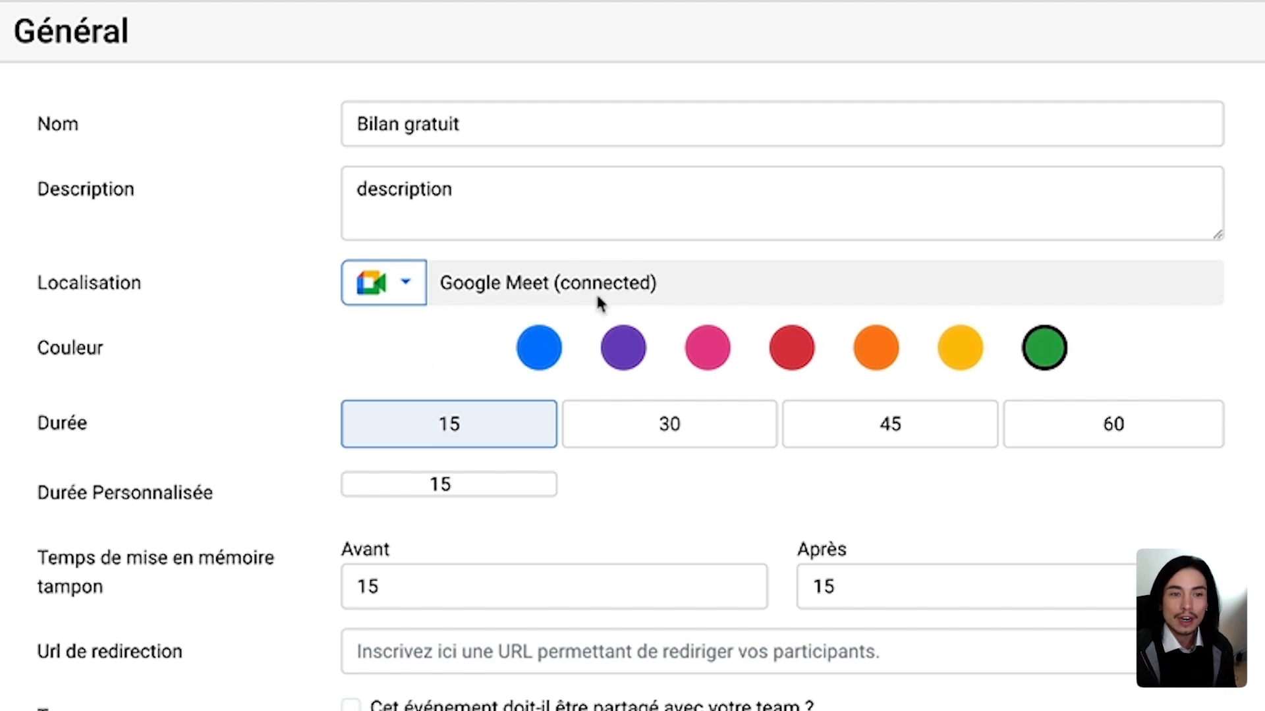
Set the event's custom duration to 25 minutes
{"action": "scroll", "coordinate": [401, 358], "scroll_direction": "down", "scroll_amount": 3}
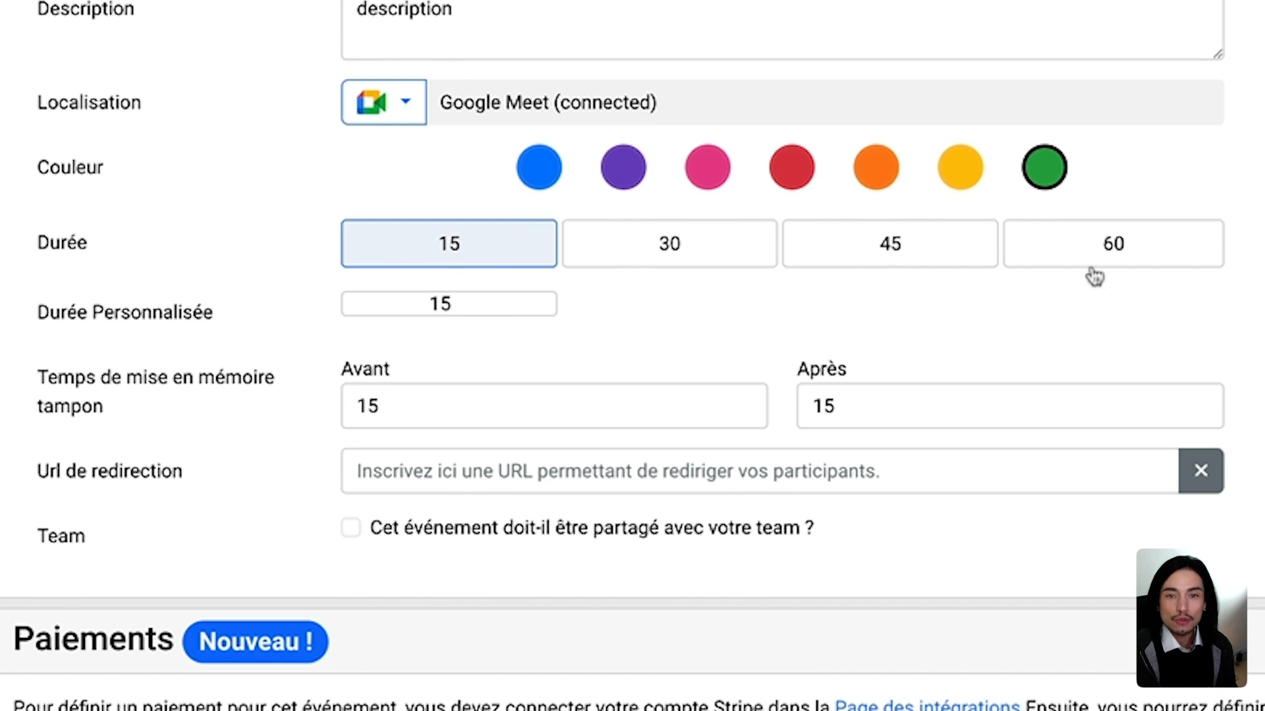
{"action": "left_click", "coordinate": [440, 303]}
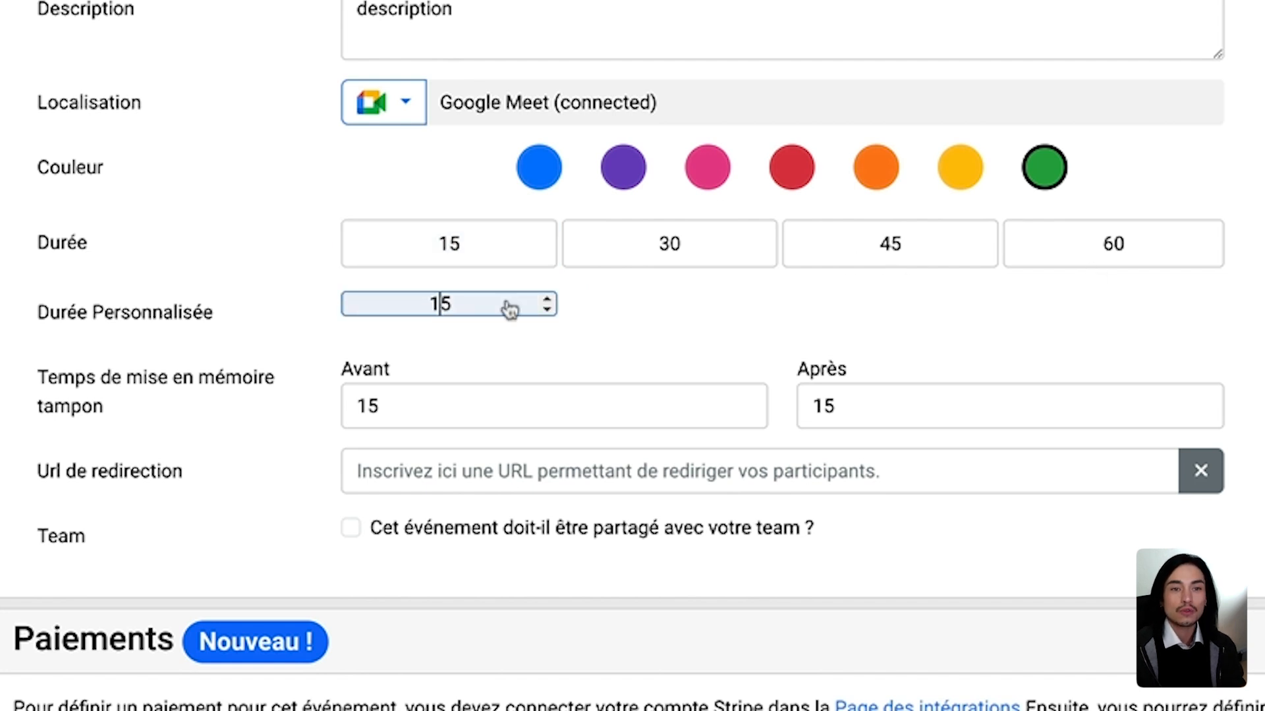
{"action": "key", "text": "Right"}
{"action": "key", "text": "BackSpace"}
{"action": "type", "text": "2"}
{"action": "left_click", "coordinate": [639, 321]}
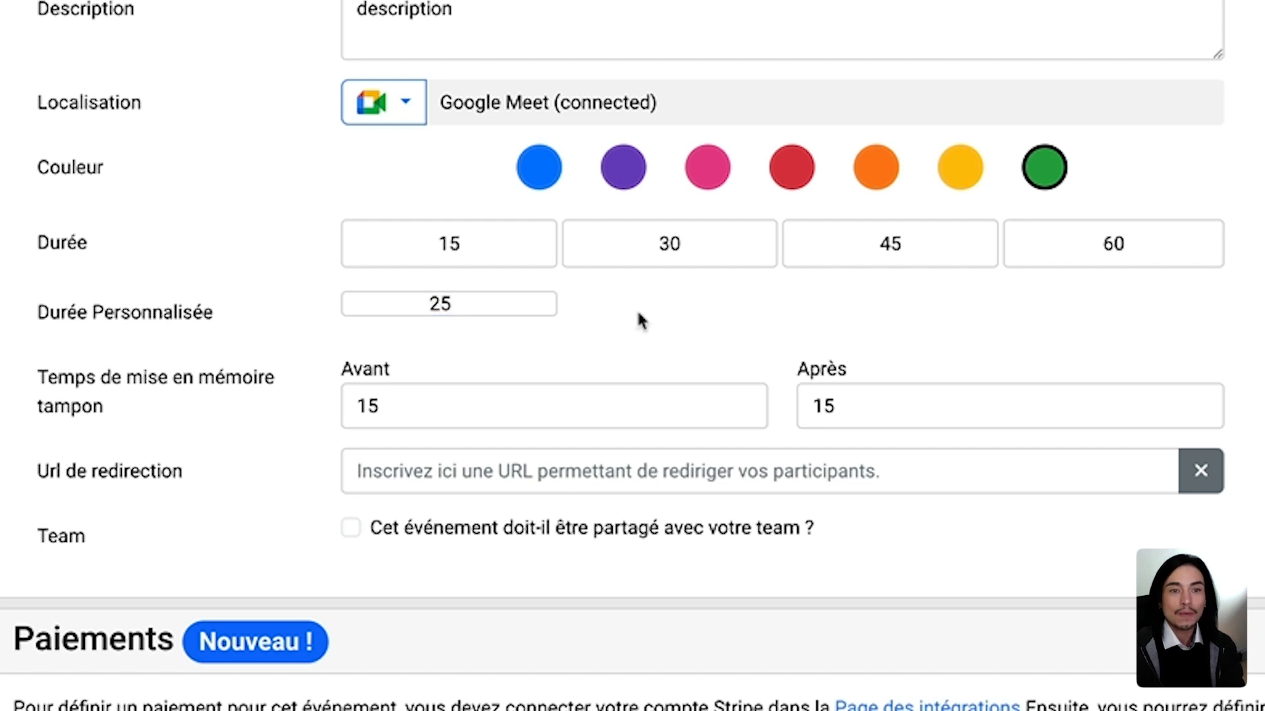
Set the buffer time before the event to 5 minutes and place the cursor in the redirect URL field
{"action": "scroll", "coordinate": [638, 321], "scroll_direction": "down", "scroll_amount": 3}
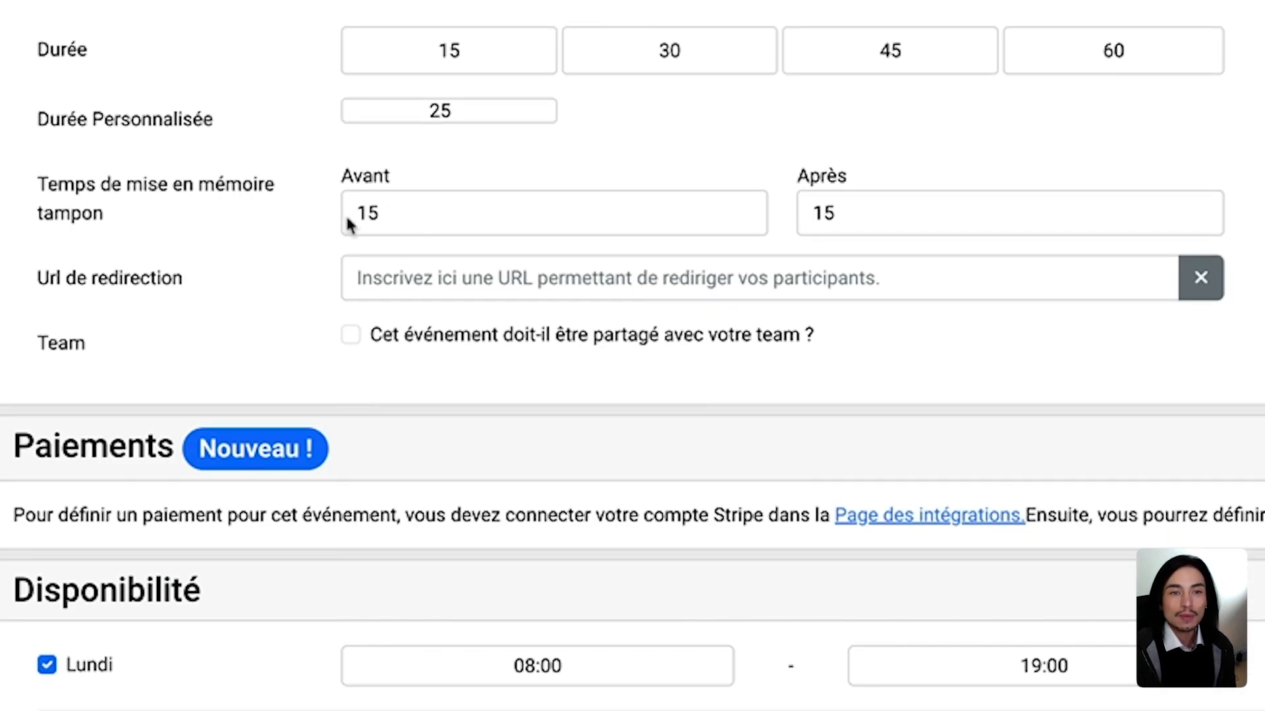
{"action": "left_click", "coordinate": [403, 219]}
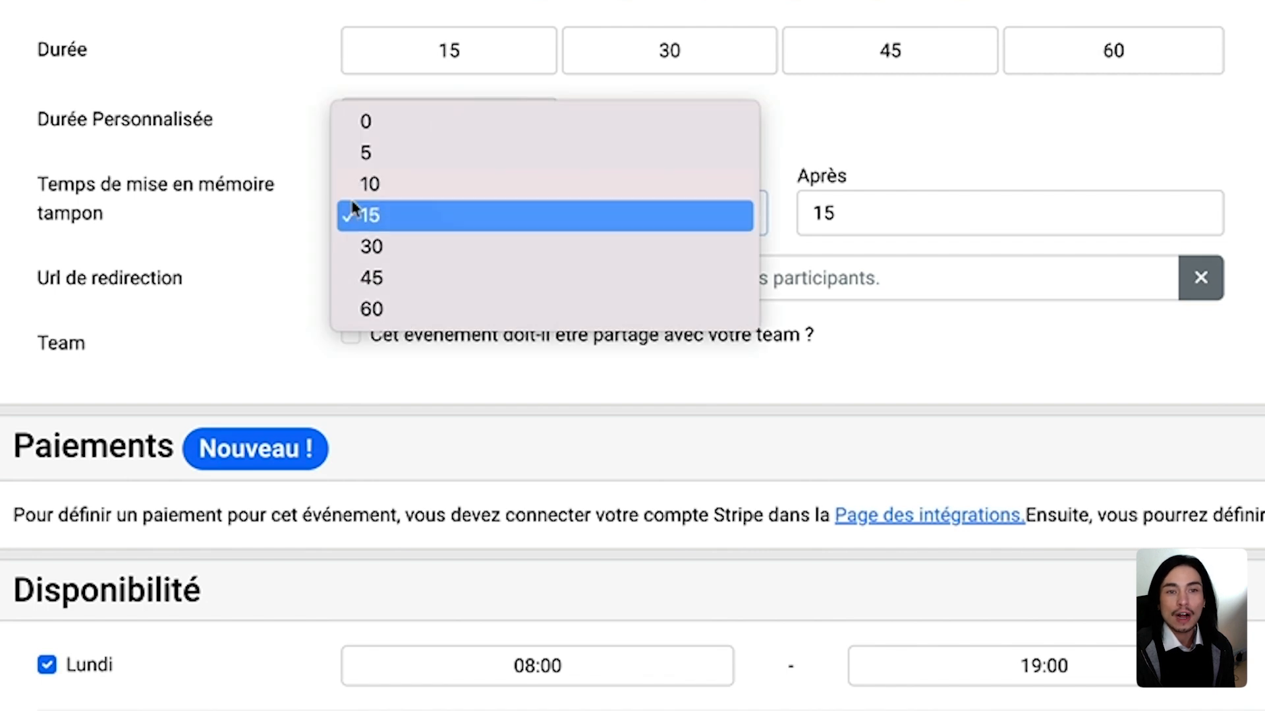
{"action": "left_click", "coordinate": [386, 152]}
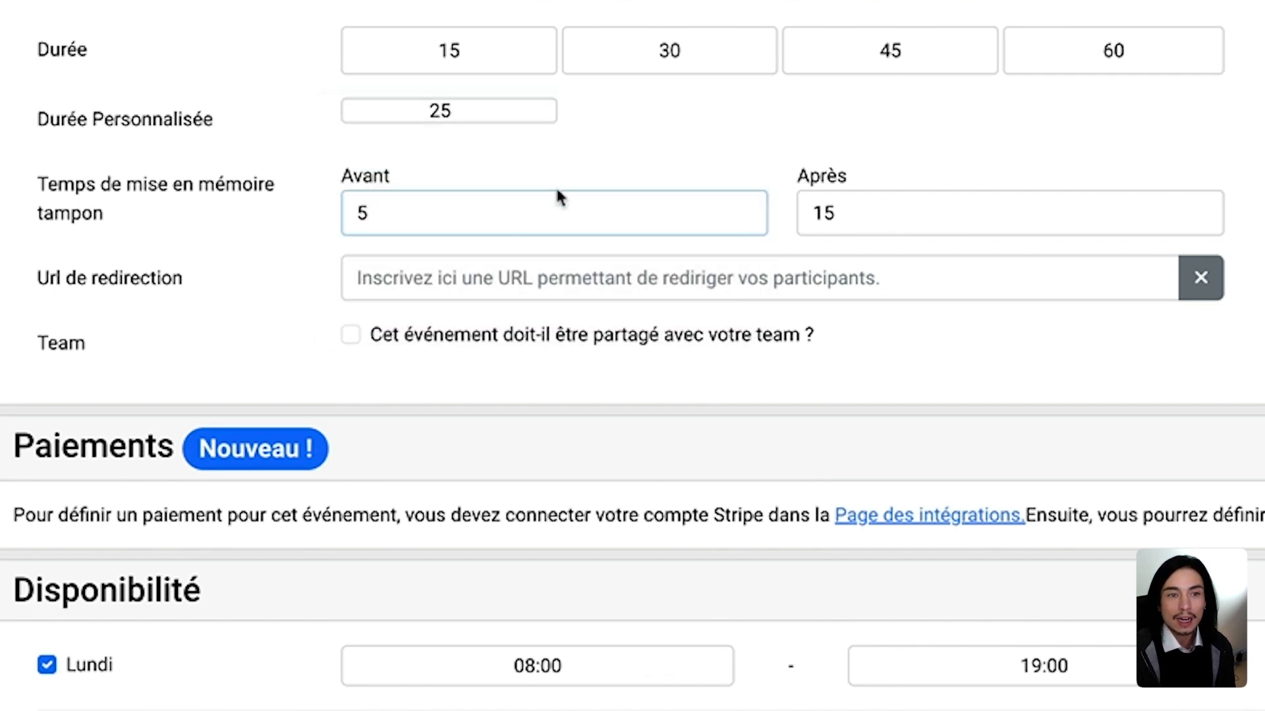
{"action": "left_click", "coordinate": [488, 290]}
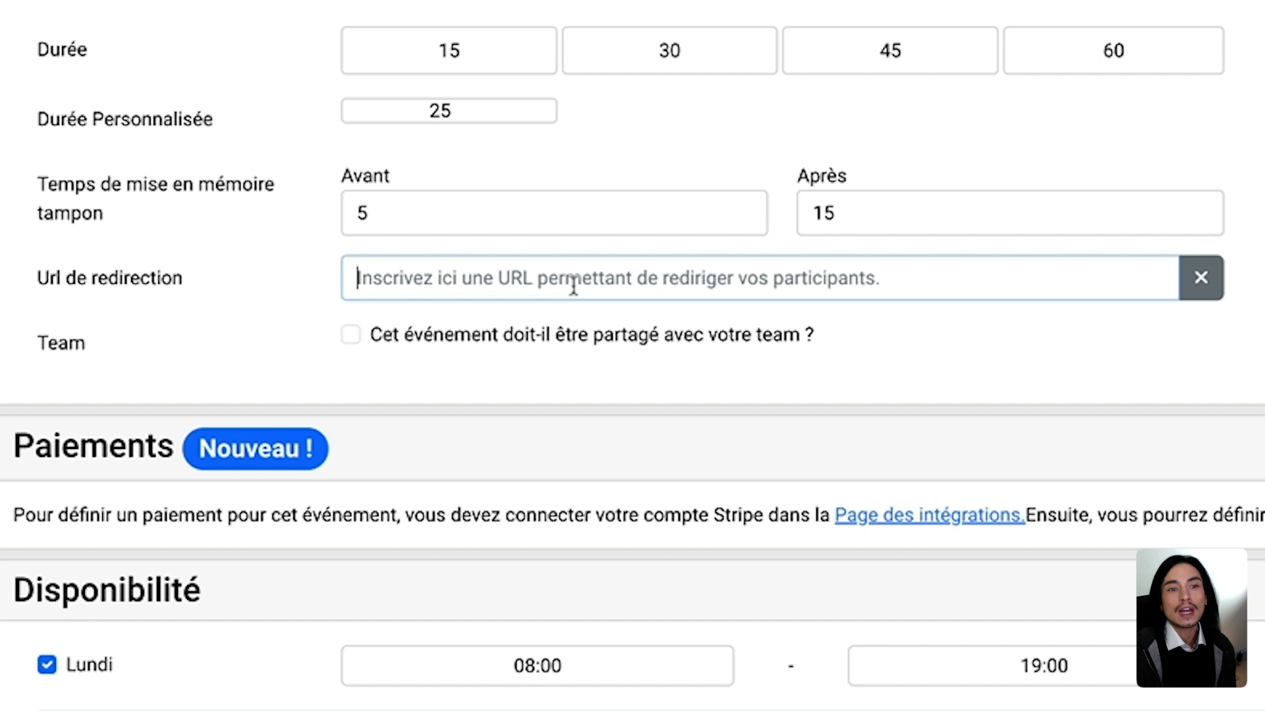
Look over the weekly availability and switch Tuesday off and back on
{"action": "scroll", "coordinate": [601, 323], "scroll_direction": "down", "scroll_amount": 7}
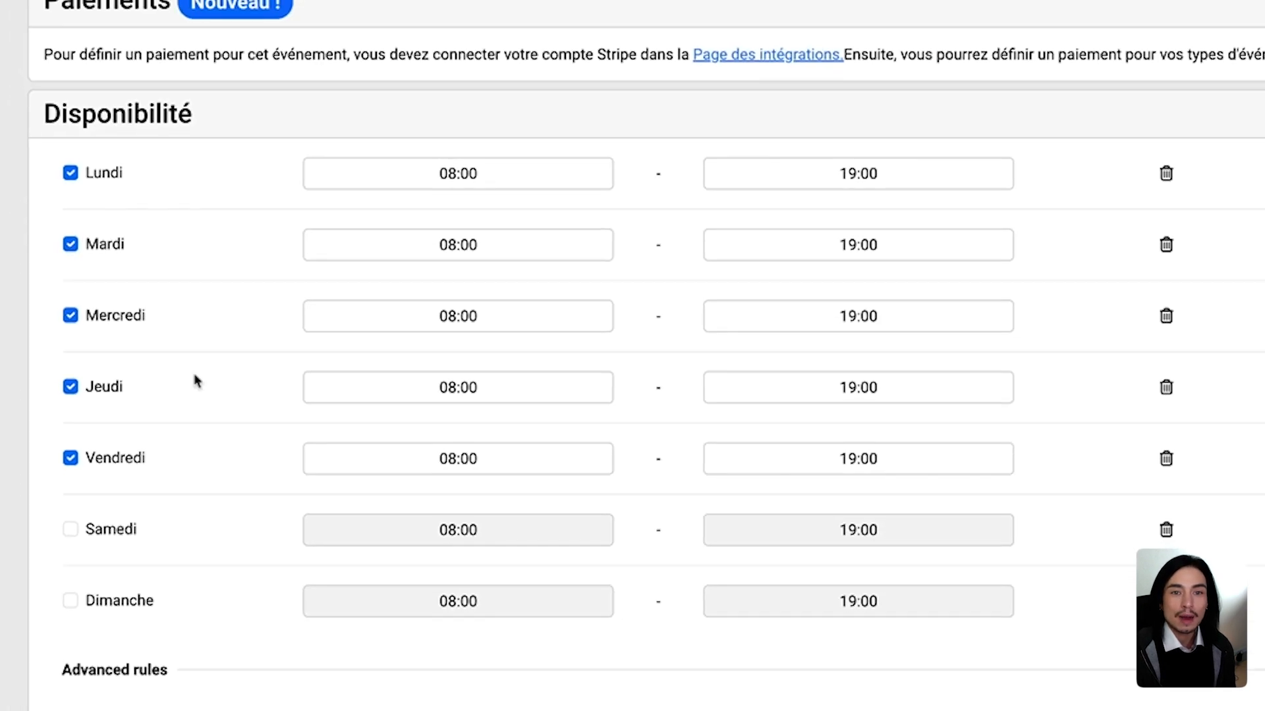
{"action": "scroll", "coordinate": [573, 390], "scroll_direction": "down", "scroll_amount": 3}
{"action": "scroll", "coordinate": [568, 561], "scroll_direction": "up", "scroll_amount": 1}
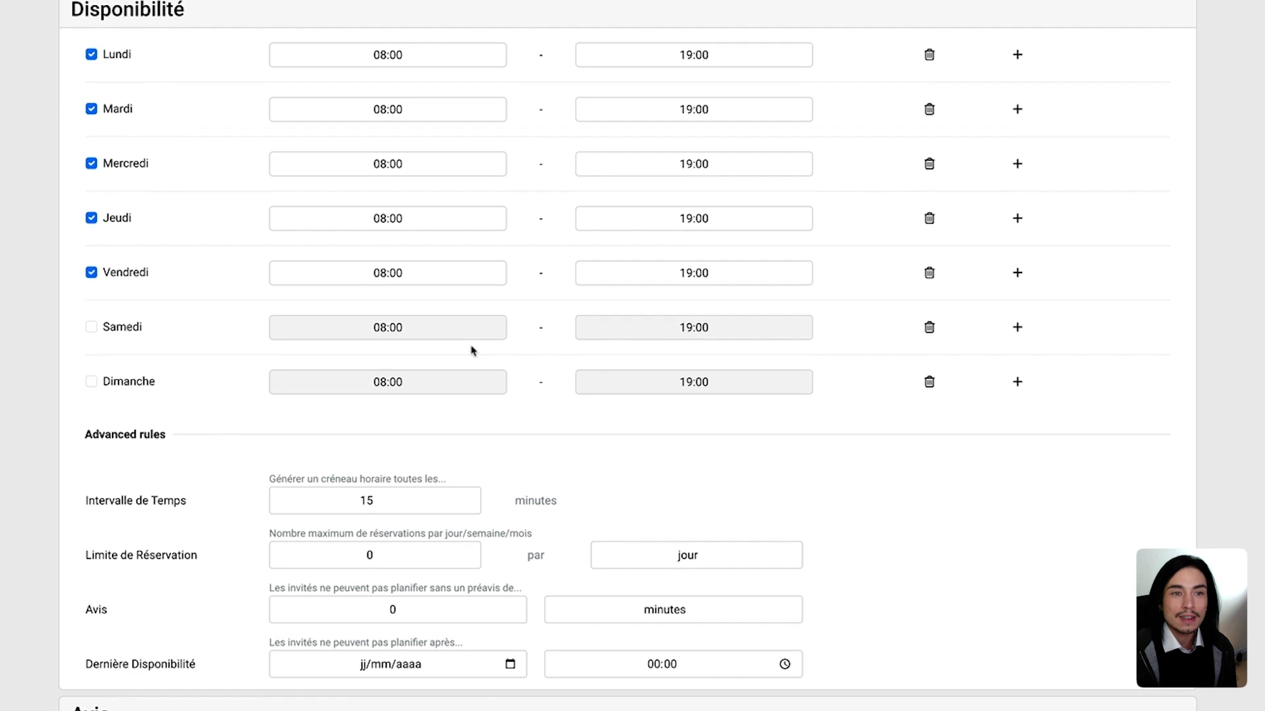
{"action": "scroll", "coordinate": [419, 456], "scroll_direction": "up", "scroll_amount": 1}
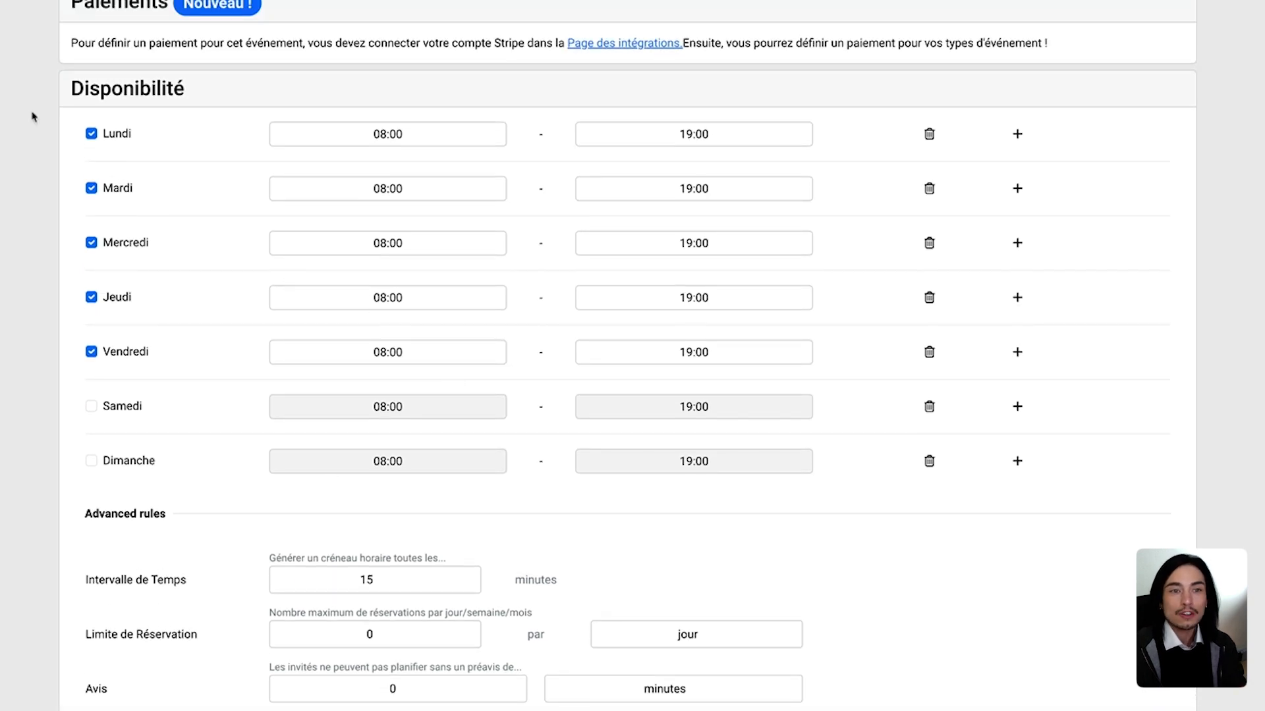
{"action": "left_click", "coordinate": [92, 190]}
{"action": "left_click", "coordinate": [92, 192]}
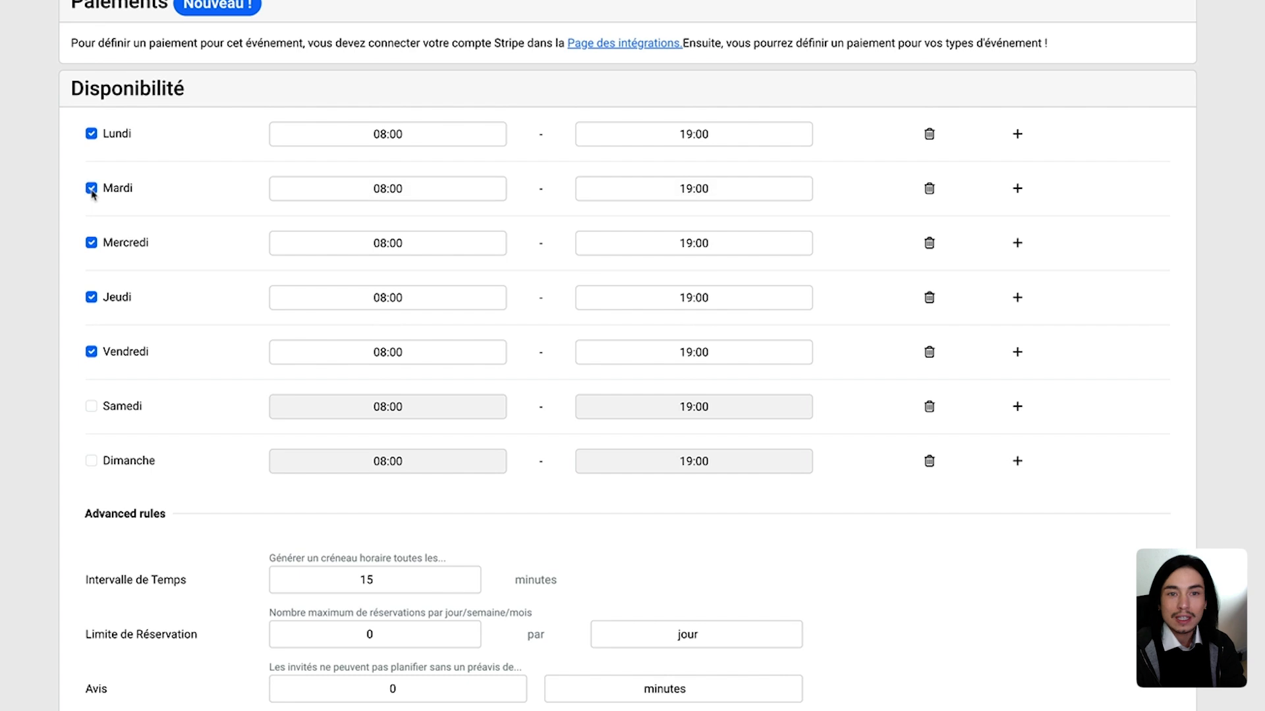
Add two extra time slots to Monday's availability and set its first slot to end at 11:00
{"action": "left_click", "coordinate": [1017, 135]}
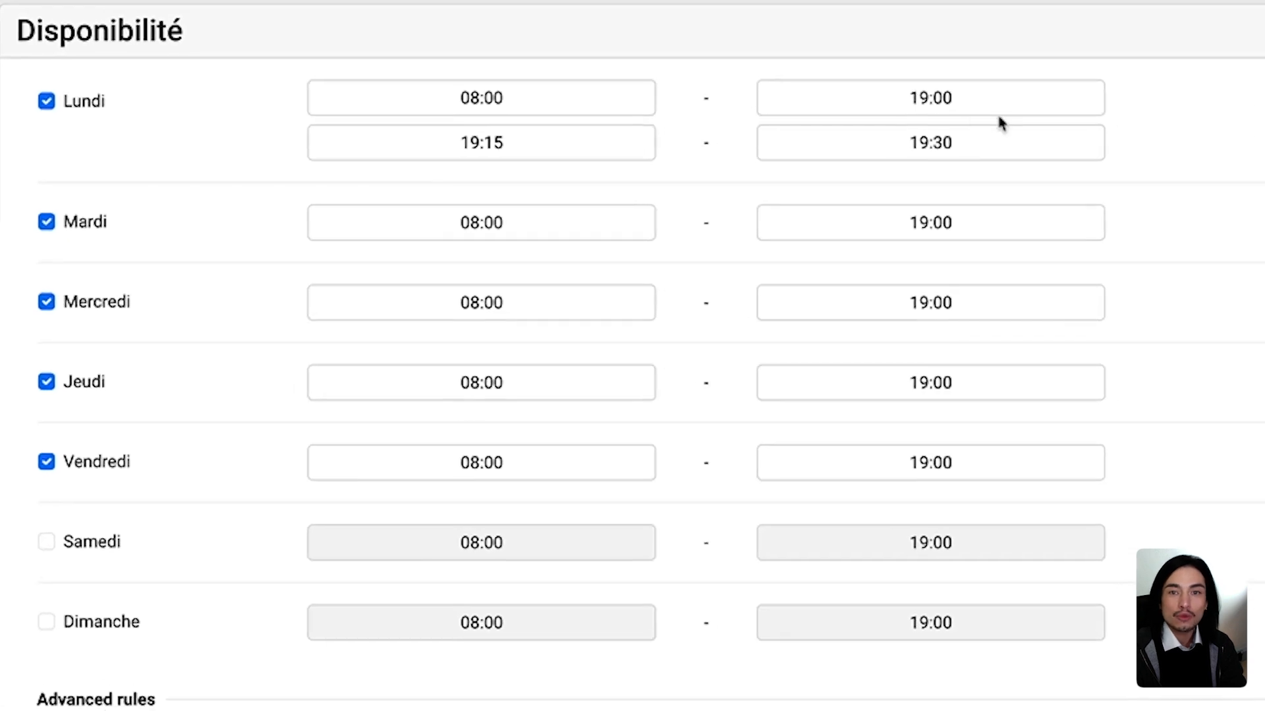
{"action": "left_click", "coordinate": [920, 97]}
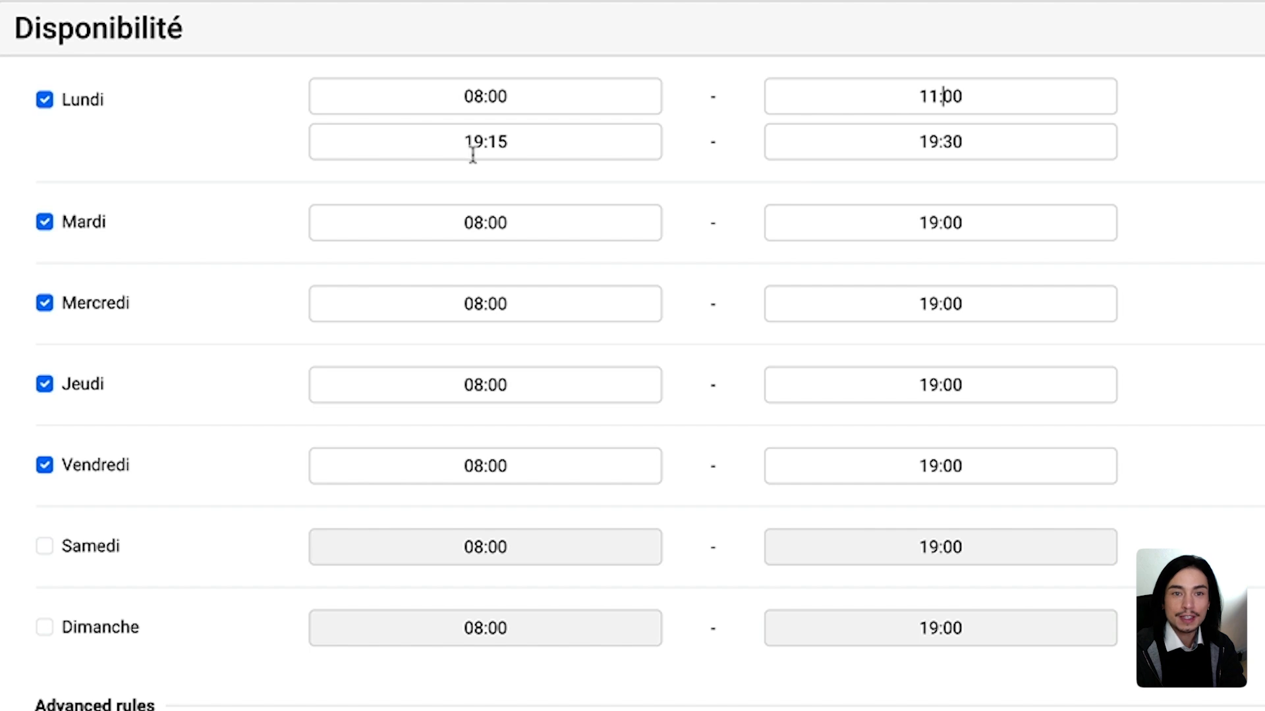
{"action": "left_click", "coordinate": [414, 133]}
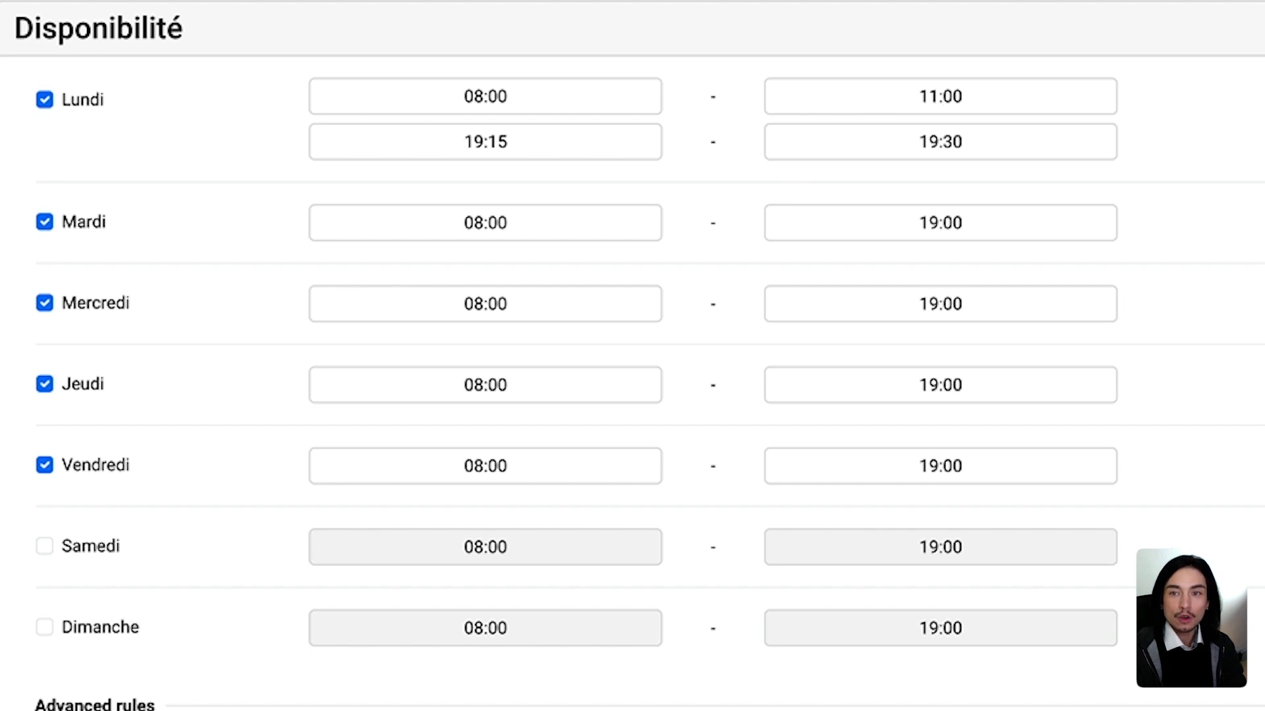
{"action": "left_click", "coordinate": [1094, 80]}
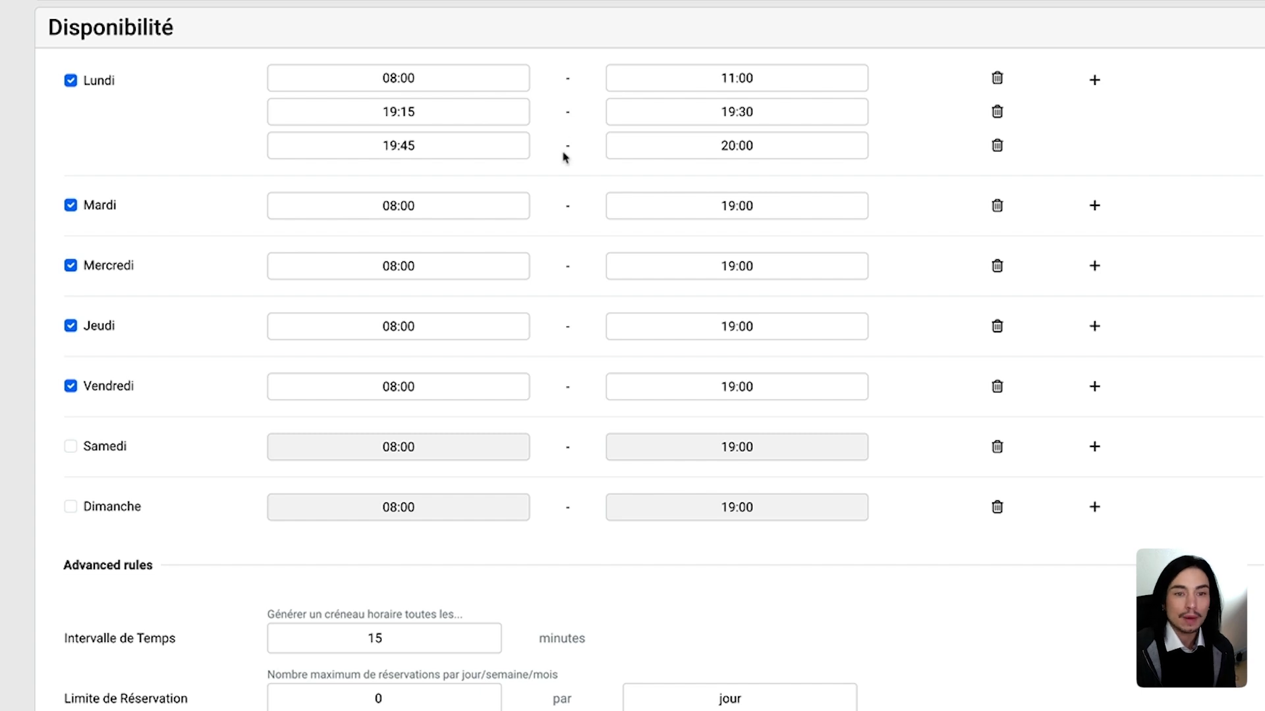
Look over the advanced rules for time interval and booking limit, including the period options offered for the limit
{"action": "scroll", "coordinate": [564, 156], "scroll_direction": "down", "scroll_amount": 5}
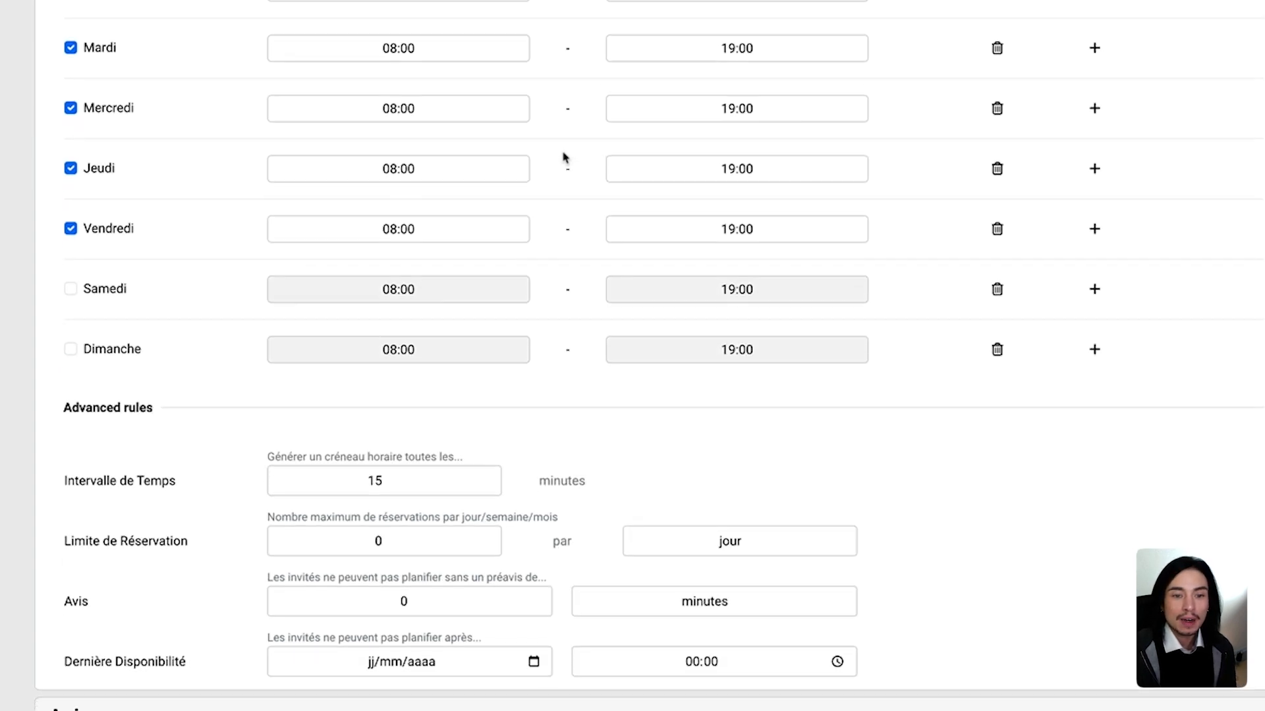
{"action": "scroll", "coordinate": [565, 156], "scroll_direction": "down", "scroll_amount": 5}
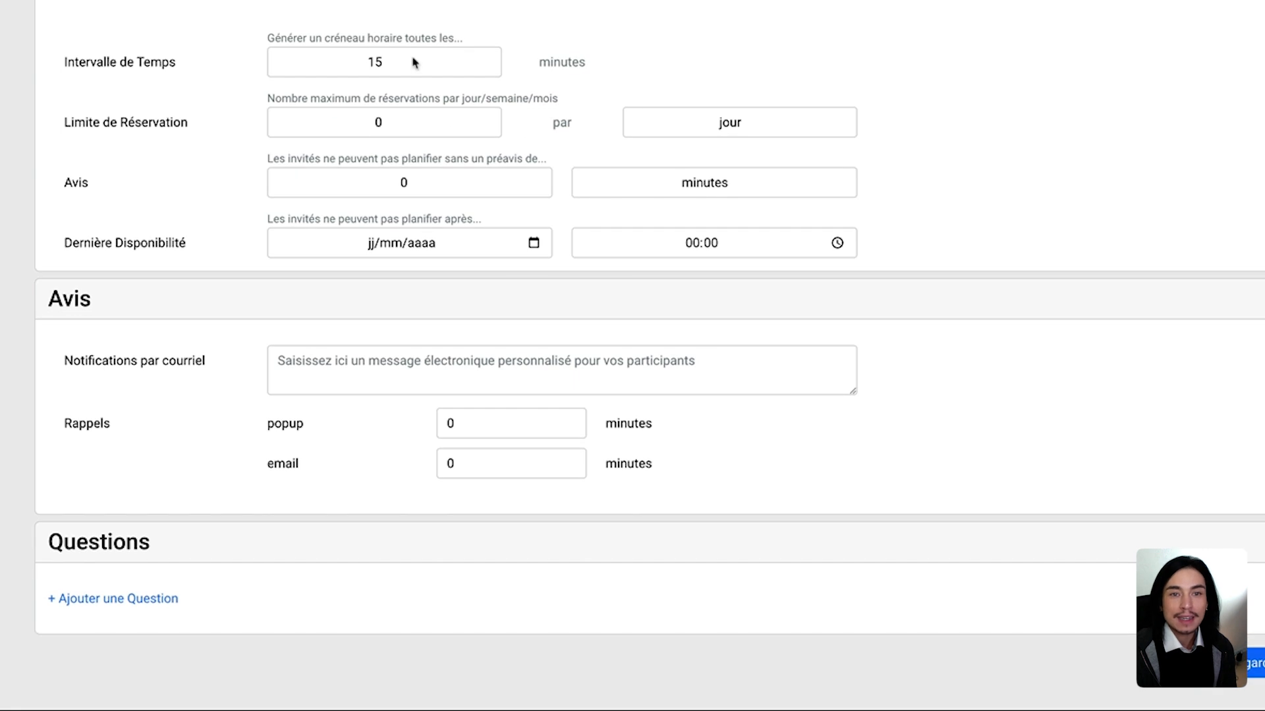
{"action": "left_click", "coordinate": [413, 62]}
{"action": "left_click", "coordinate": [520, 37]}
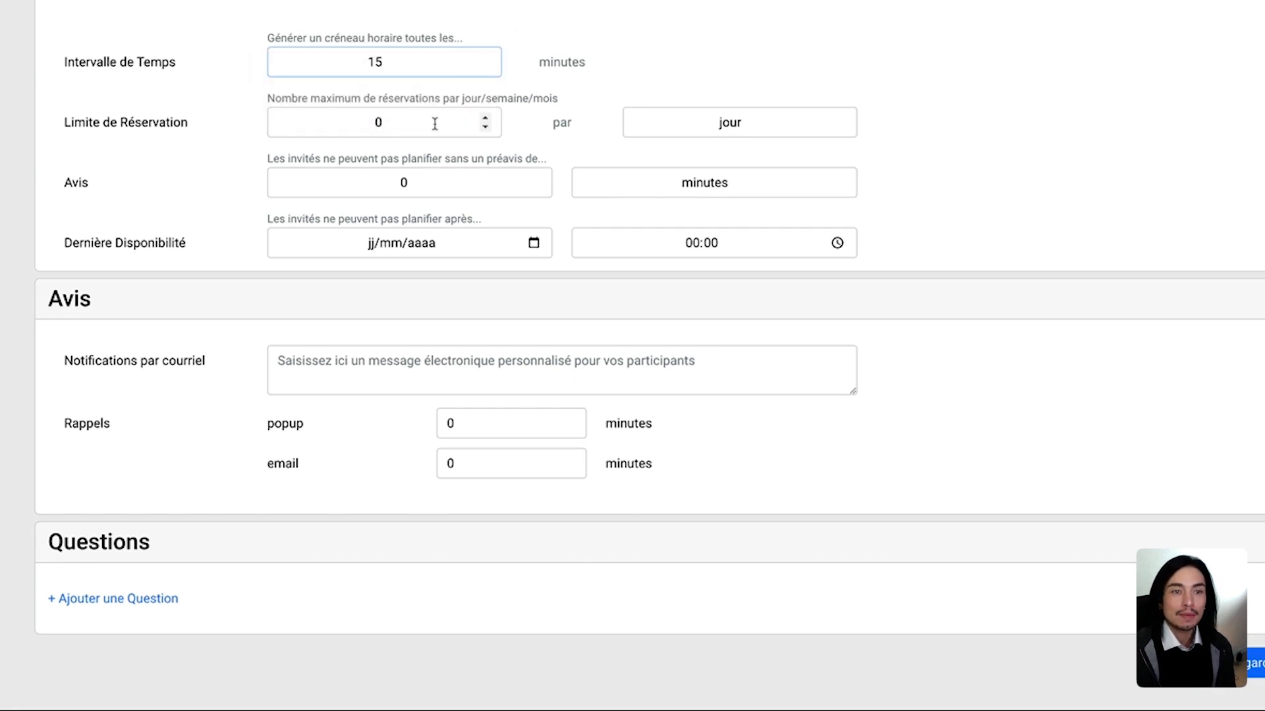
{"action": "left_click", "coordinate": [392, 115]}
{"action": "left_click", "coordinate": [787, 122]}
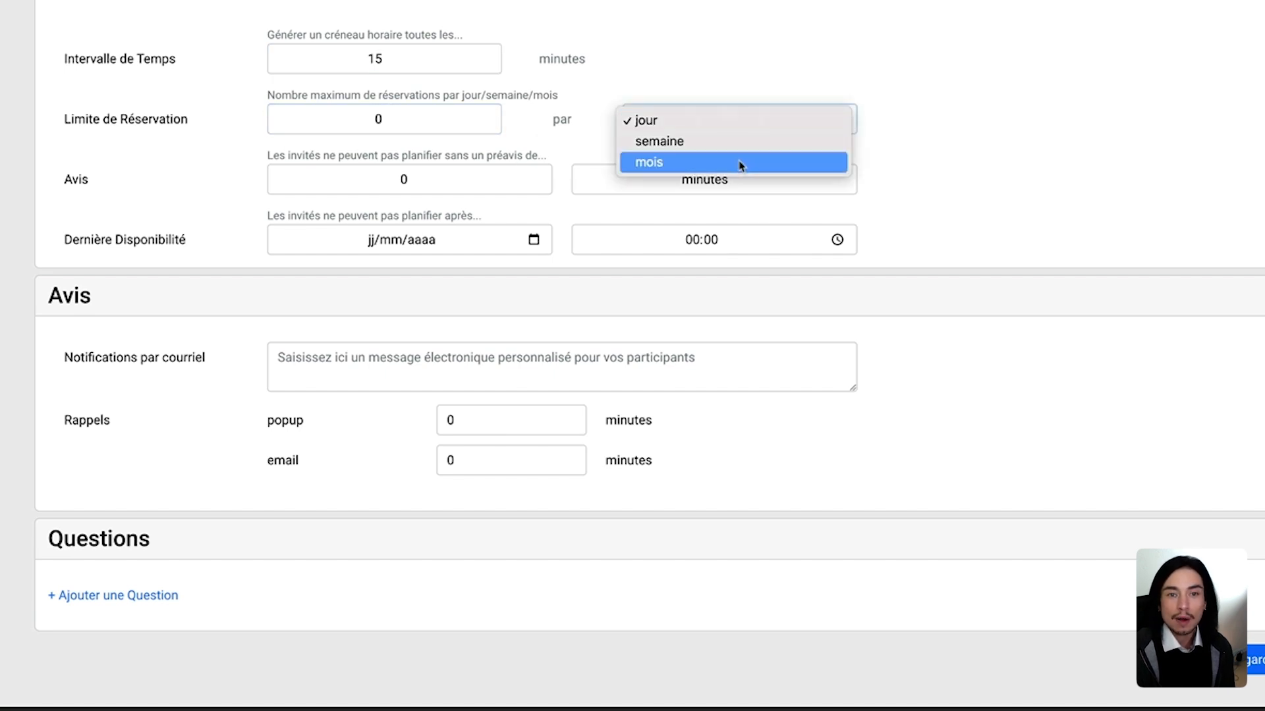
{"action": "left_click", "coordinate": [548, 88]}
Examine the email notification message field and the popup and email reminder settings
{"action": "scroll", "coordinate": [412, 90], "scroll_direction": "down", "scroll_amount": 2}
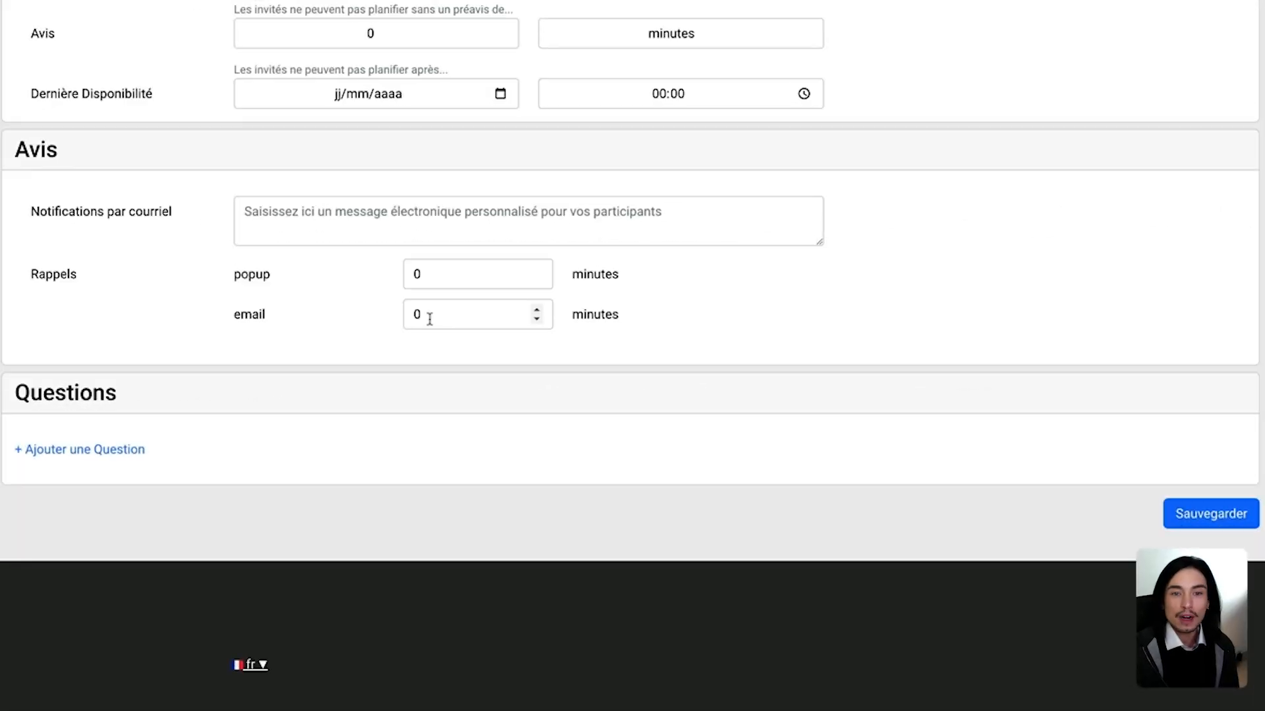
{"action": "left_click", "coordinate": [284, 227]}
{"action": "left_click_drag", "start_coordinate": [42, 210], "coordinate": [214, 217]}
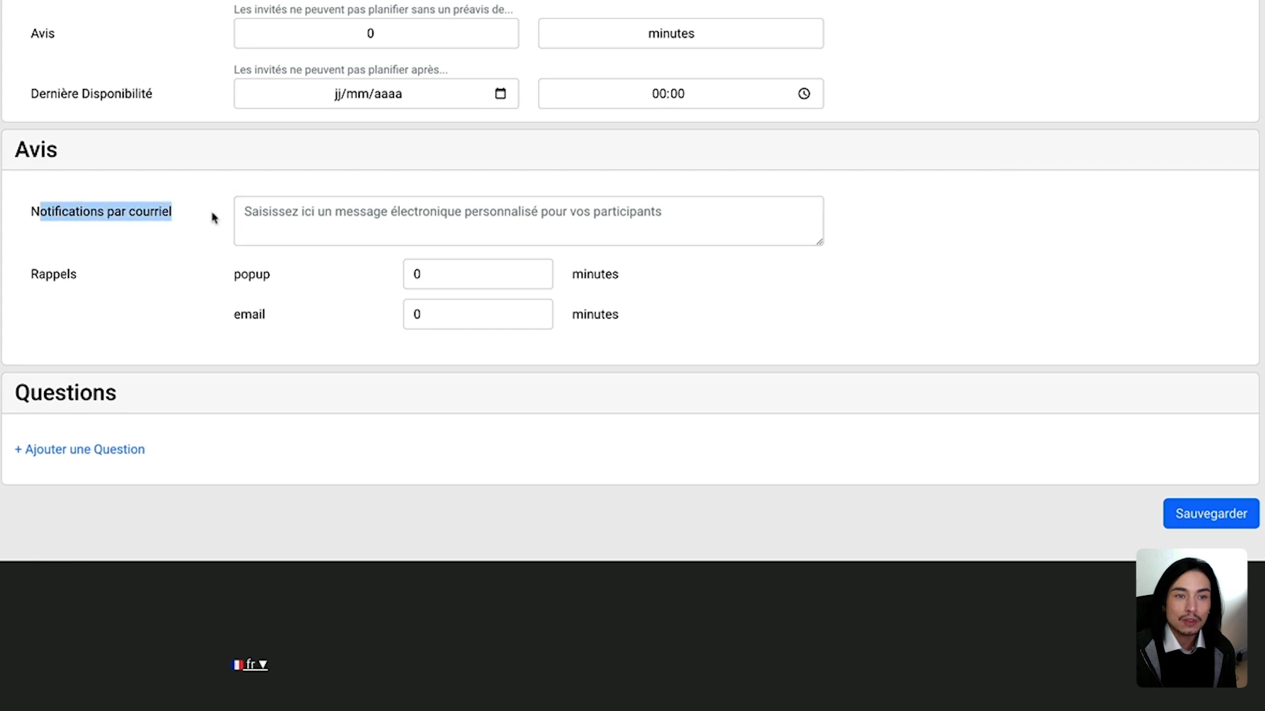
{"action": "key", "text": "Tab"}
{"action": "key", "text": "Tab"}
{"action": "scroll", "coordinate": [172, 288], "scroll_direction": "down", "scroll_amount": 2}
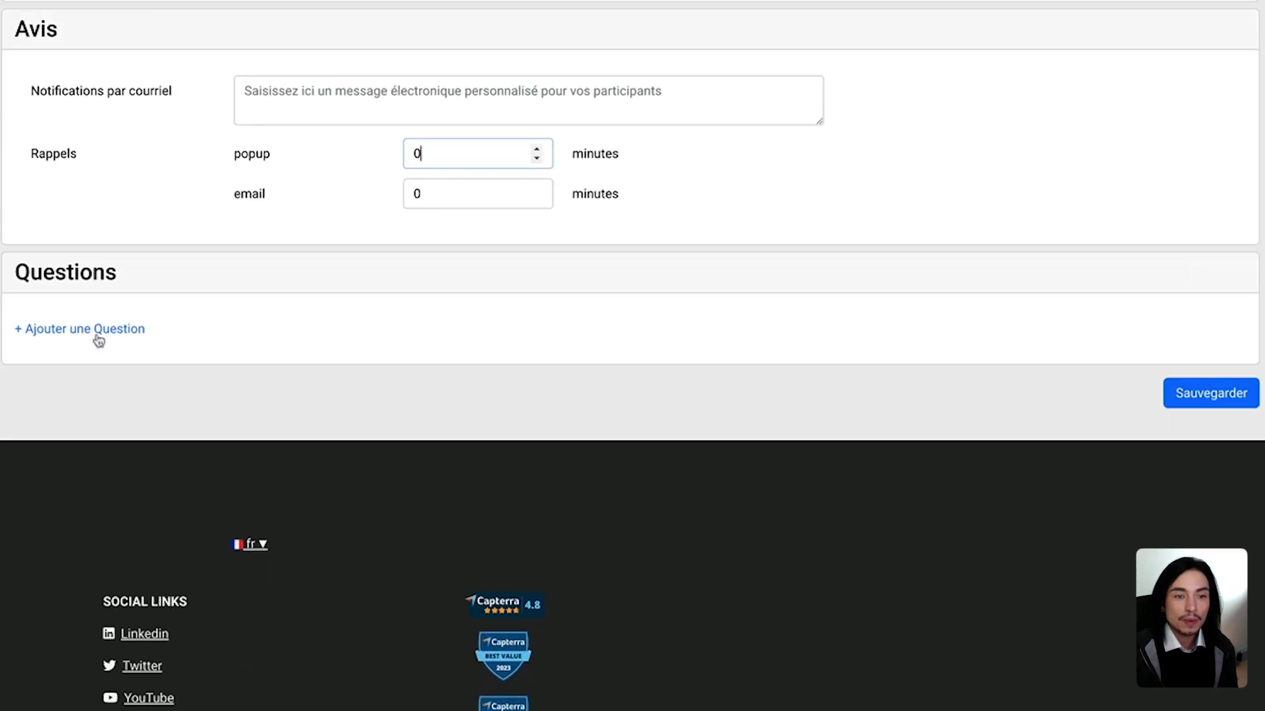
Add a question to the booking form that reads "Quelle est votre activité ?"
{"action": "left_click", "coordinate": [99, 333]}
{"action": "left_click", "coordinate": [125, 342]}
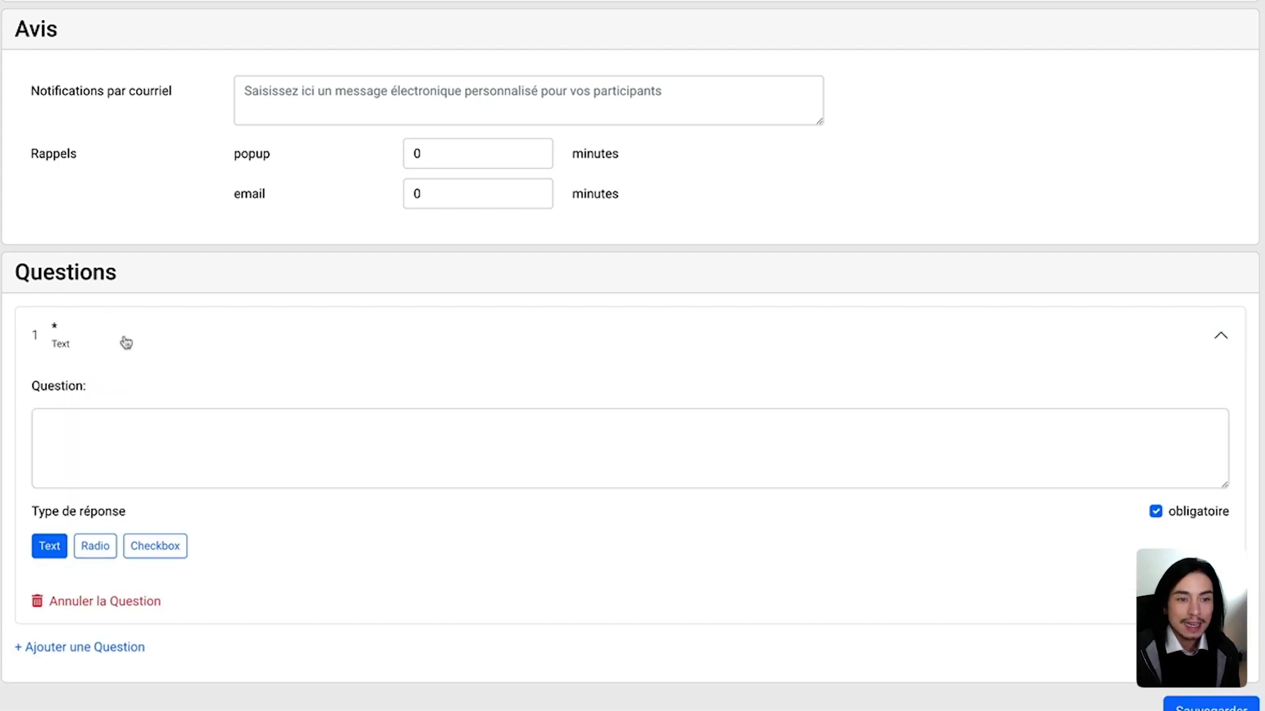
{"action": "scroll", "coordinate": [126, 342], "scroll_direction": "down", "scroll_amount": 1}
{"action": "left_click", "coordinate": [132, 358]}
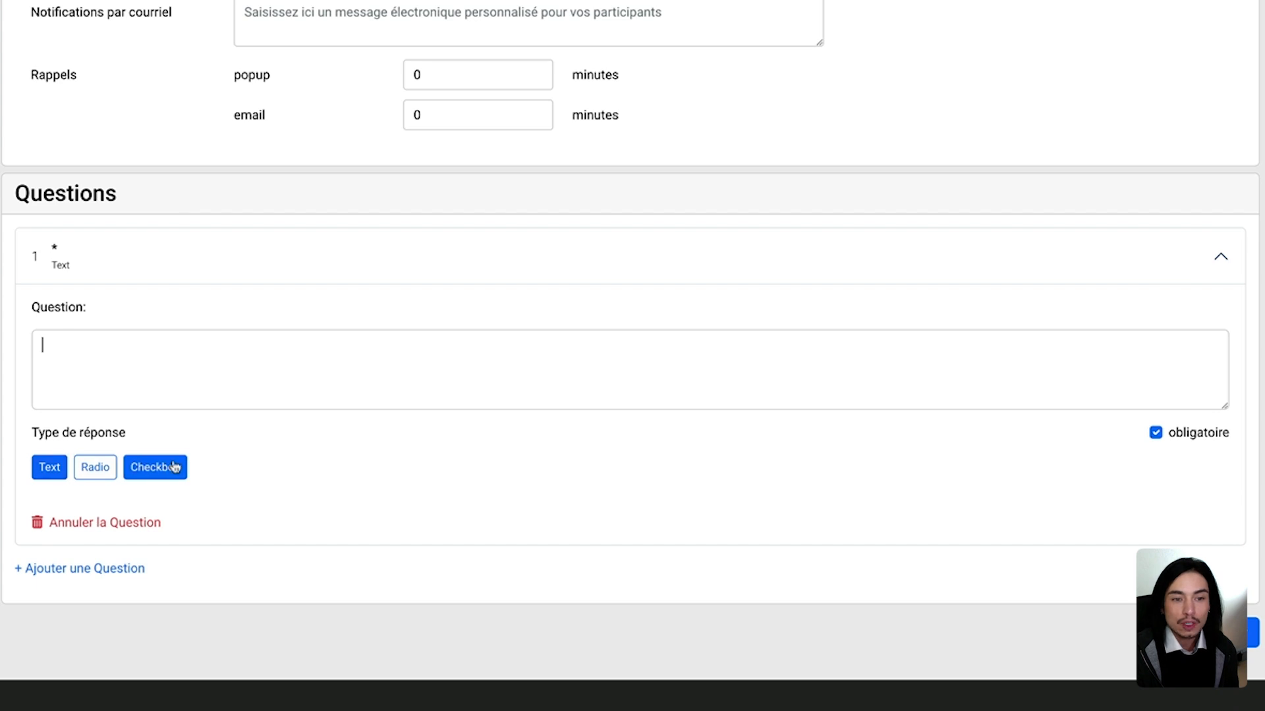
{"action": "type", "text": "Quelle est votre activité ?"}
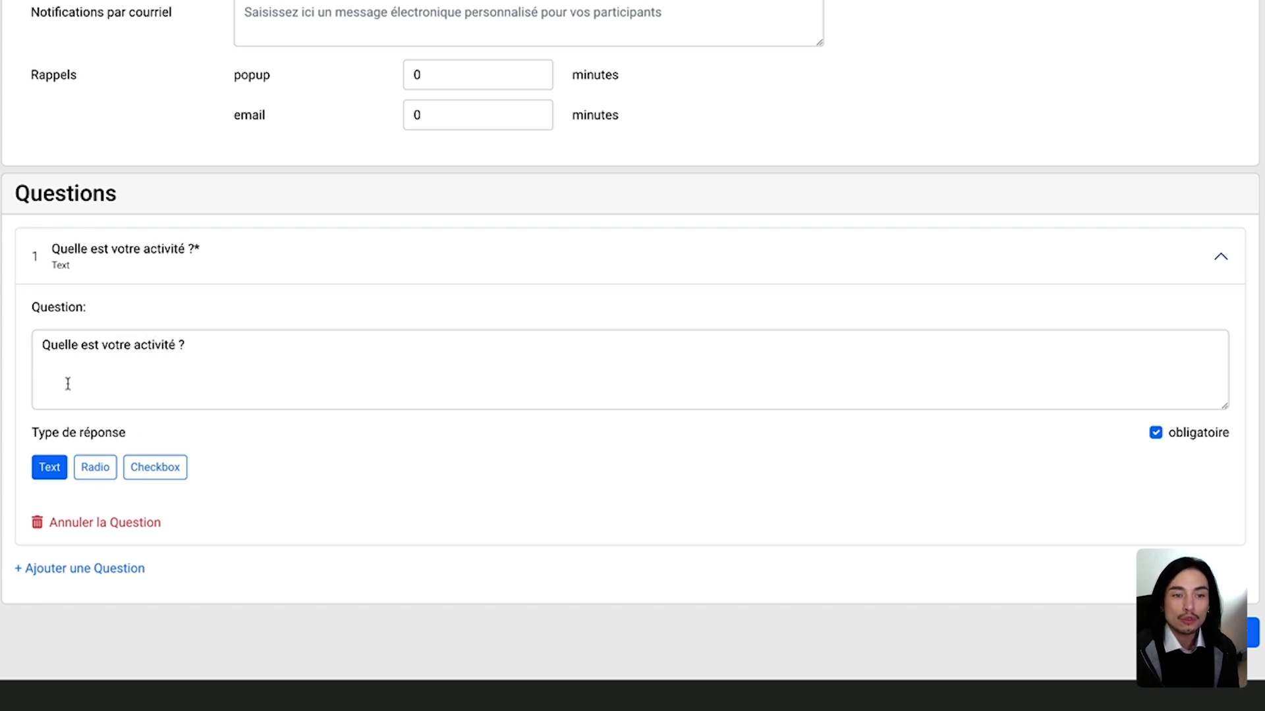
Try the Radio and Checkbox answer types for the activity question and switch it back to Text
{"action": "scroll", "coordinate": [130, 425], "scroll_direction": "down", "scroll_amount": 1}
{"action": "left_click", "coordinate": [107, 438]}
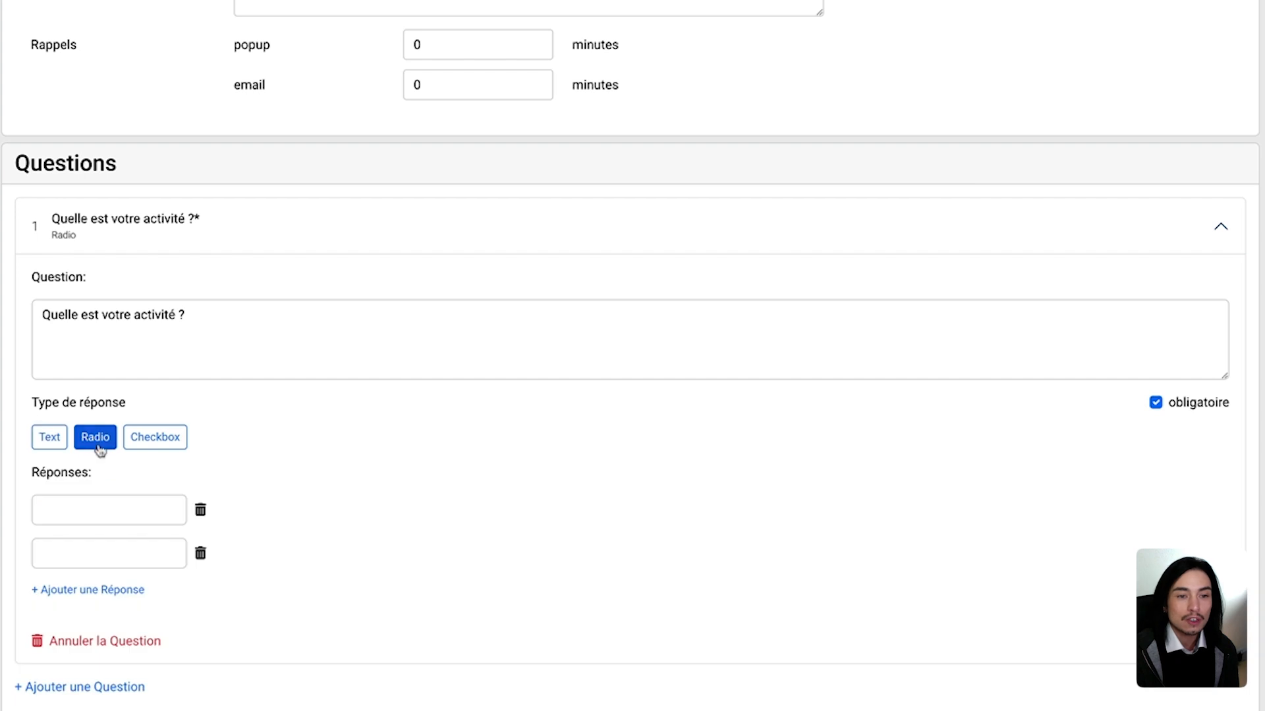
{"action": "left_click", "coordinate": [94, 510]}
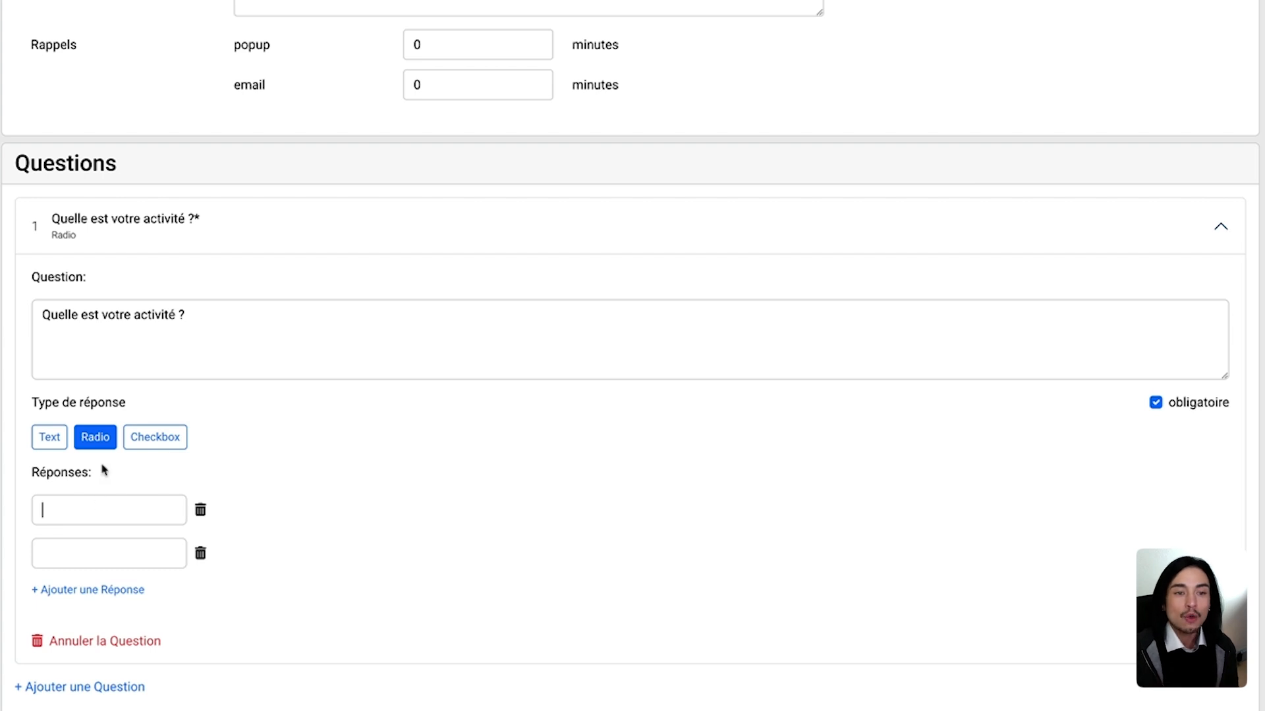
{"action": "left_click", "coordinate": [153, 437]}
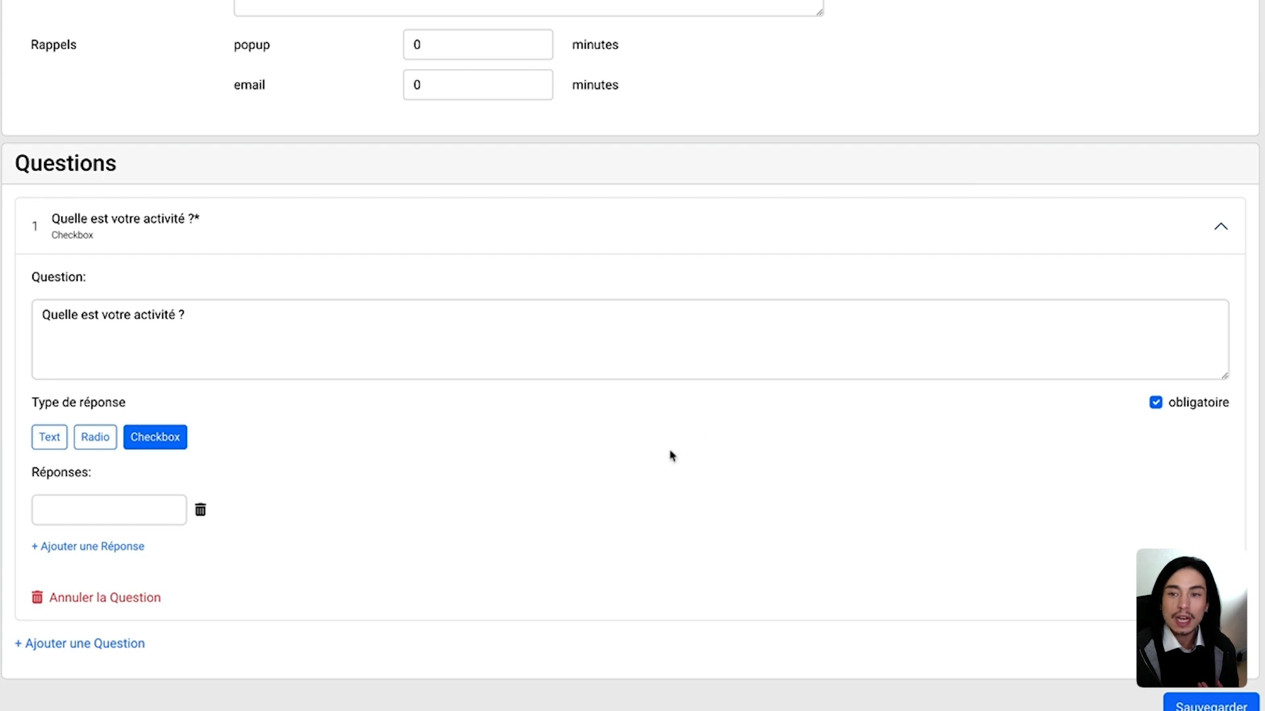
{"action": "left_click", "coordinate": [55, 439]}
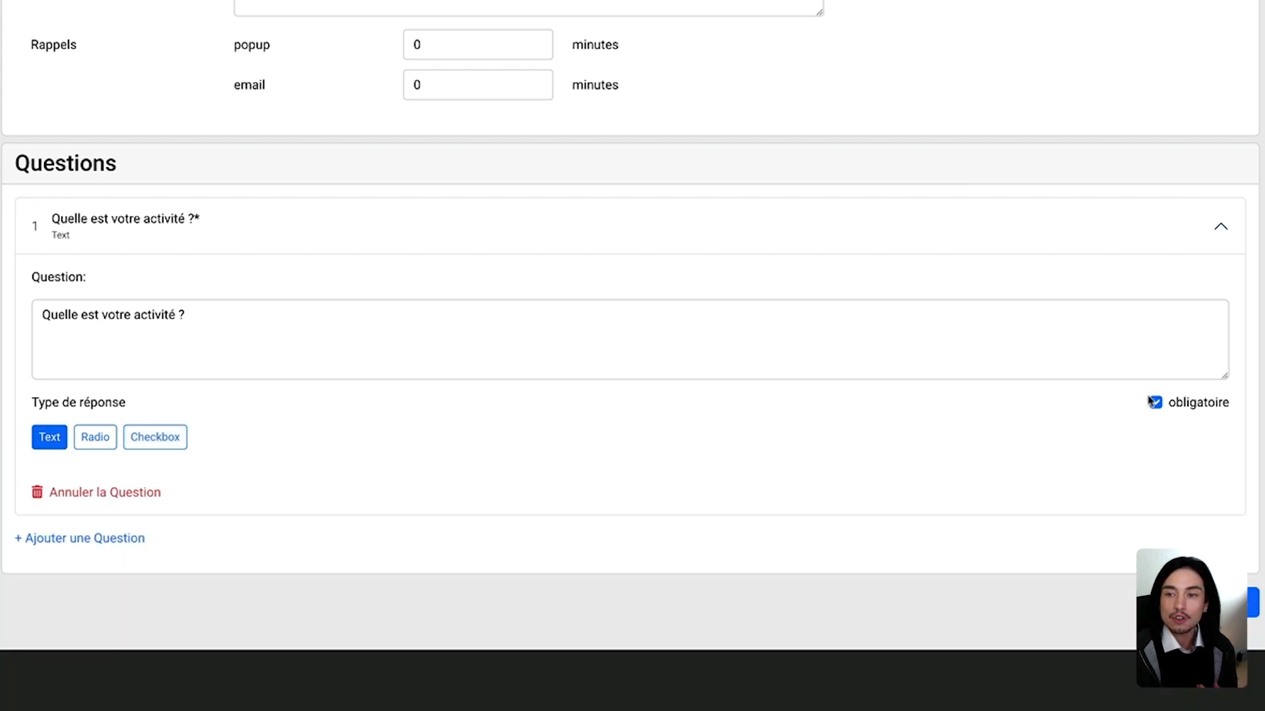
Add two more blank questions to the booking form and delete them again
{"action": "left_click", "coordinate": [134, 546]}
{"action": "scroll", "coordinate": [412, 420], "scroll_direction": "down", "scroll_amount": 2}
{"action": "left_click", "coordinate": [250, 385]}
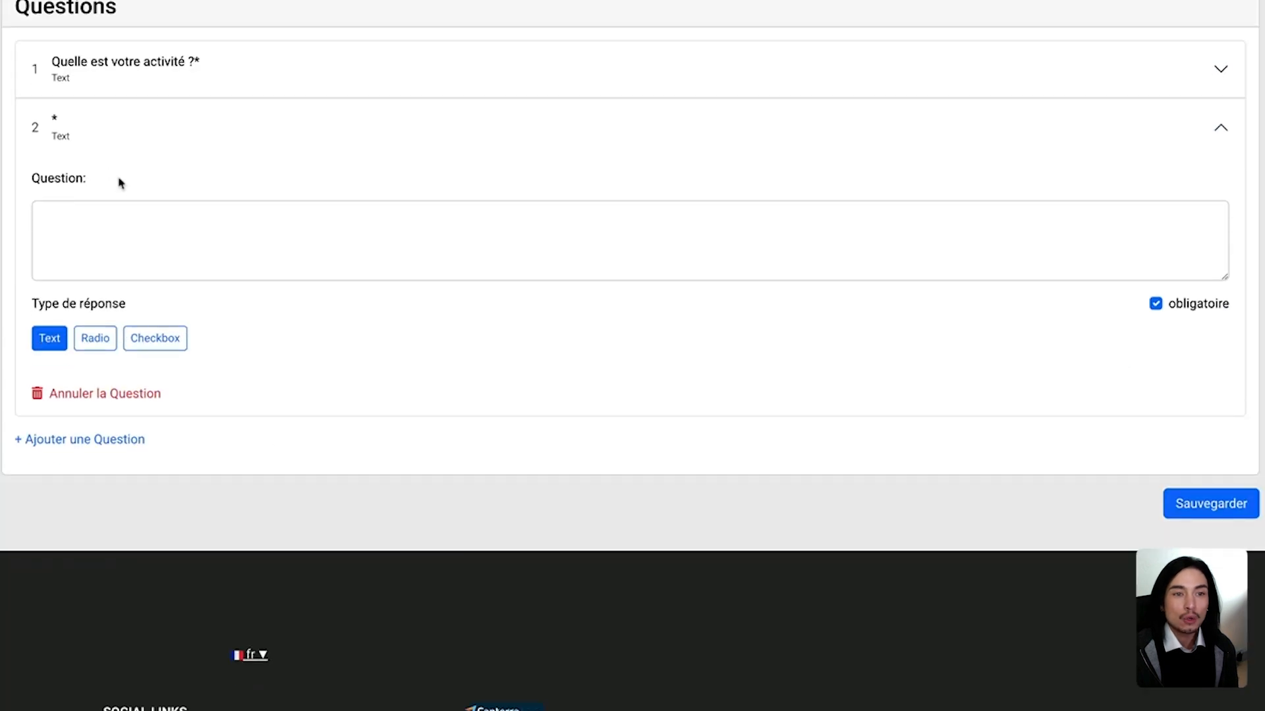
{"action": "left_click", "coordinate": [74, 440]}
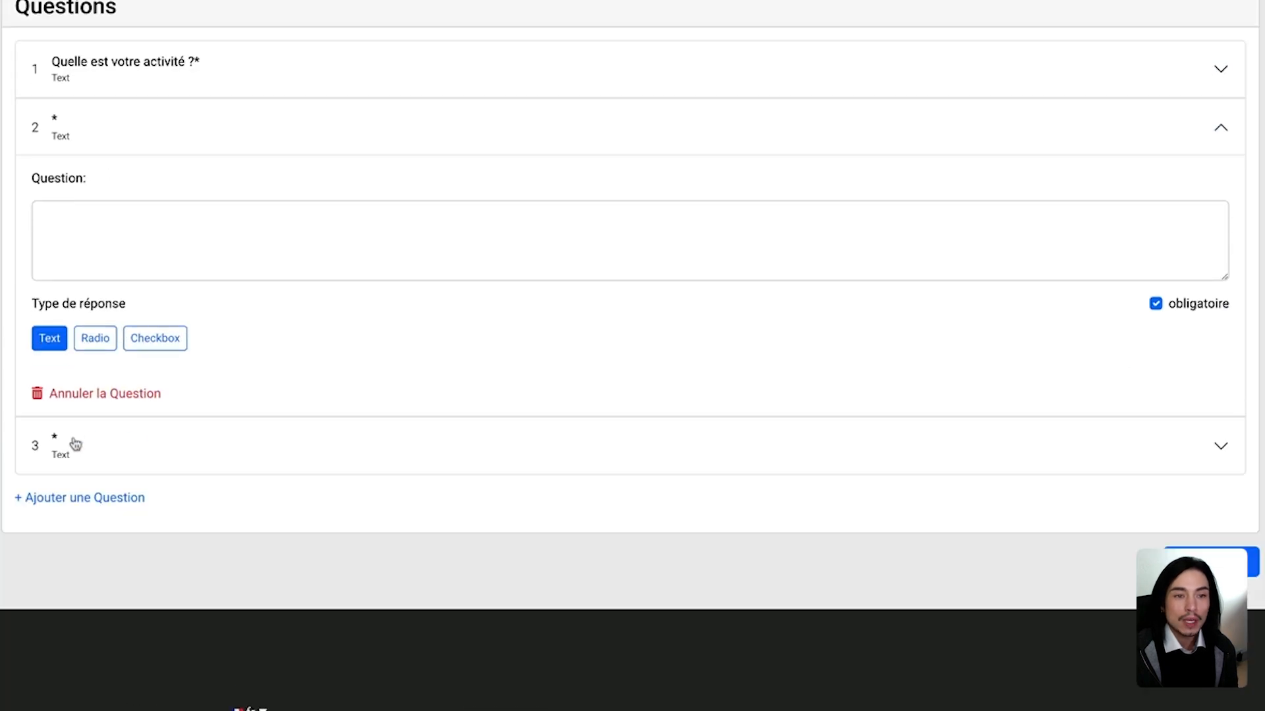
{"action": "left_click", "coordinate": [116, 449]}
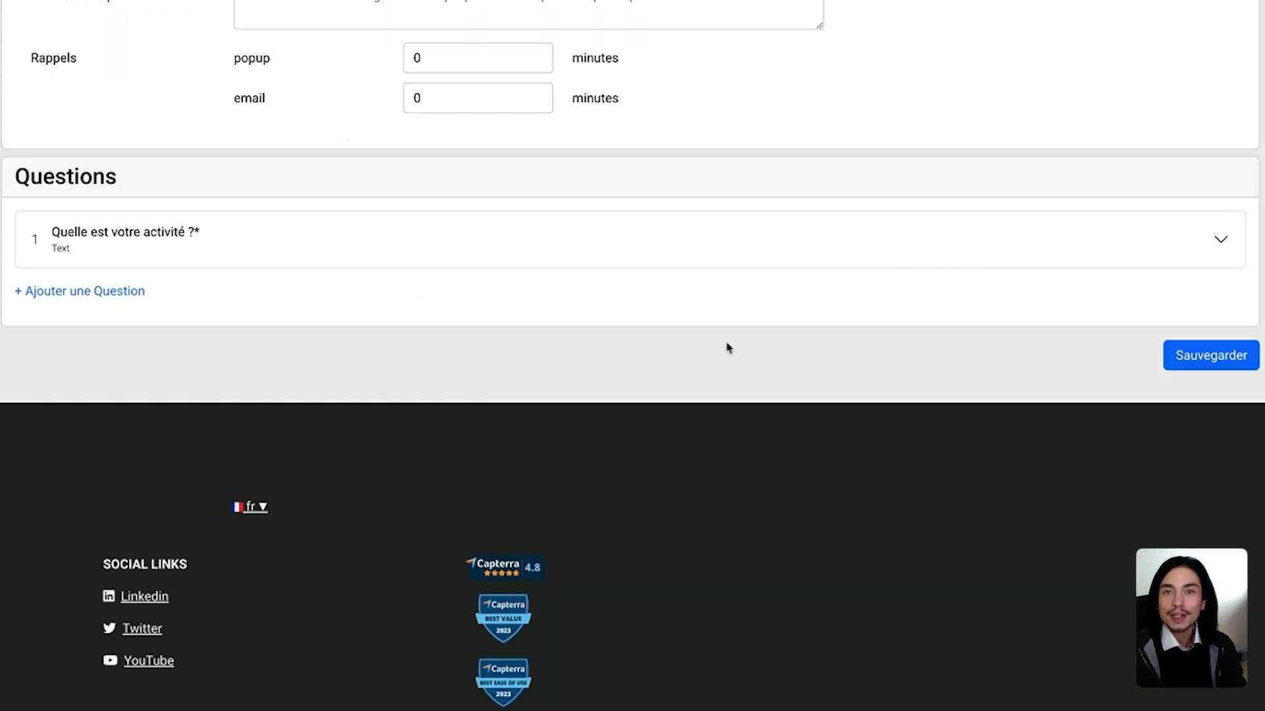
Save the new event type with its booking question
{"action": "scroll", "coordinate": [748, 333], "scroll_direction": "up", "scroll_amount": 1}
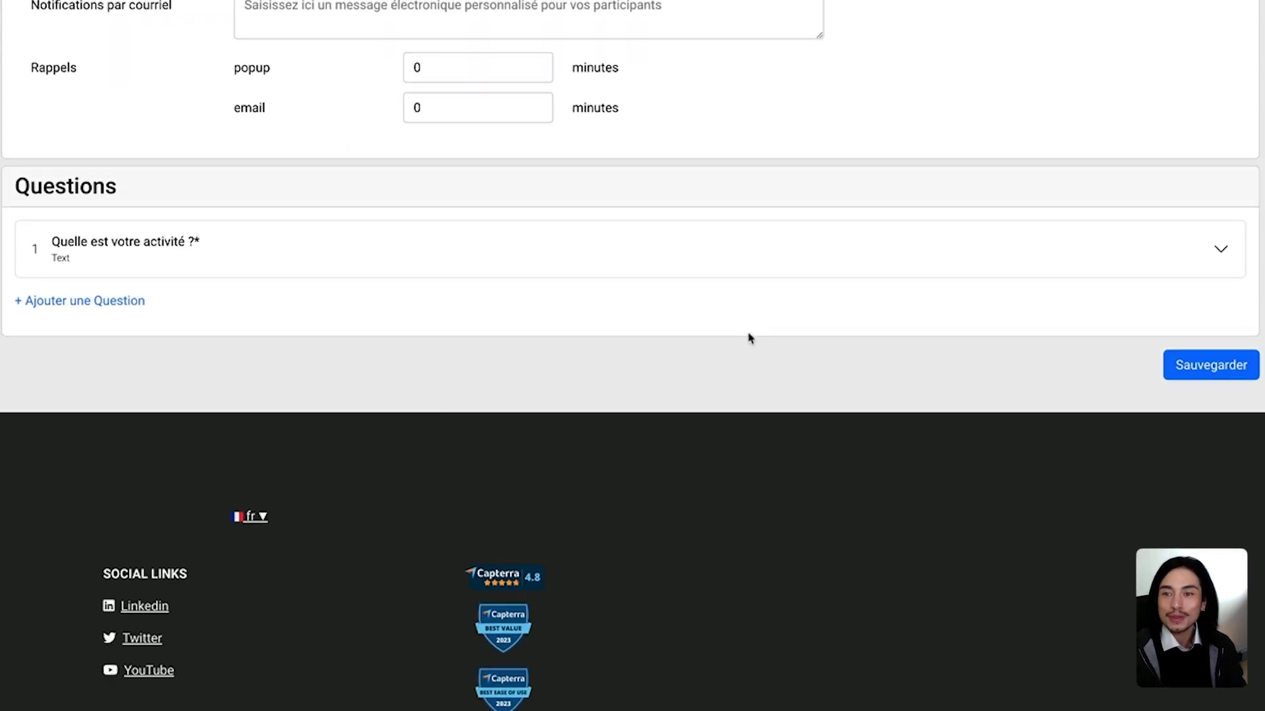
{"action": "left_click", "coordinate": [1202, 368]}
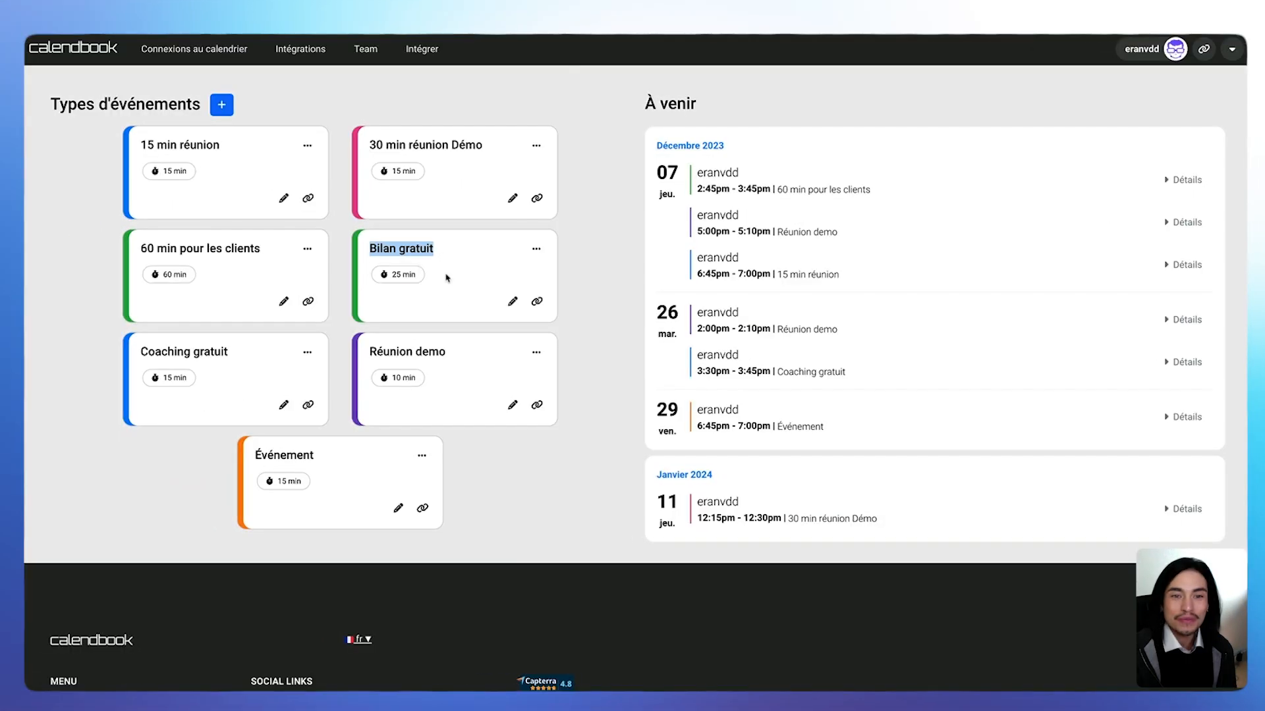
Copy the "Bilan gratuit" event's booking link and open its booking page in a new tab
{"action": "left_click_drag", "start_coordinate": [447, 278], "coordinate": [442, 291]}
{"action": "left_click", "coordinate": [374, 245]}
{"action": "left_click_drag", "start_coordinate": [371, 245], "coordinate": [425, 275]}
{"action": "left_click", "coordinate": [425, 274]}
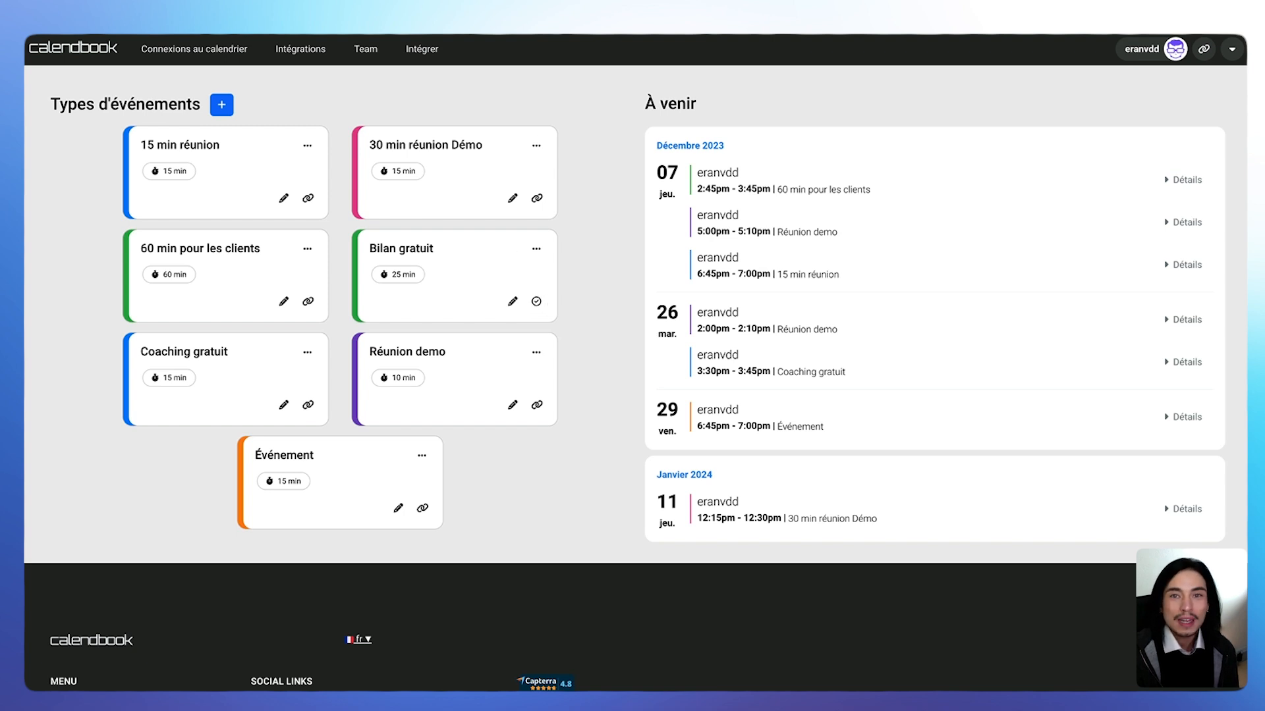
{"action": "key", "text": "super+t"}
{"action": "type", "text": "https://www.calendbook.com/eranvdd/bilangratuit"}
{"action": "key", "text": "Return"}
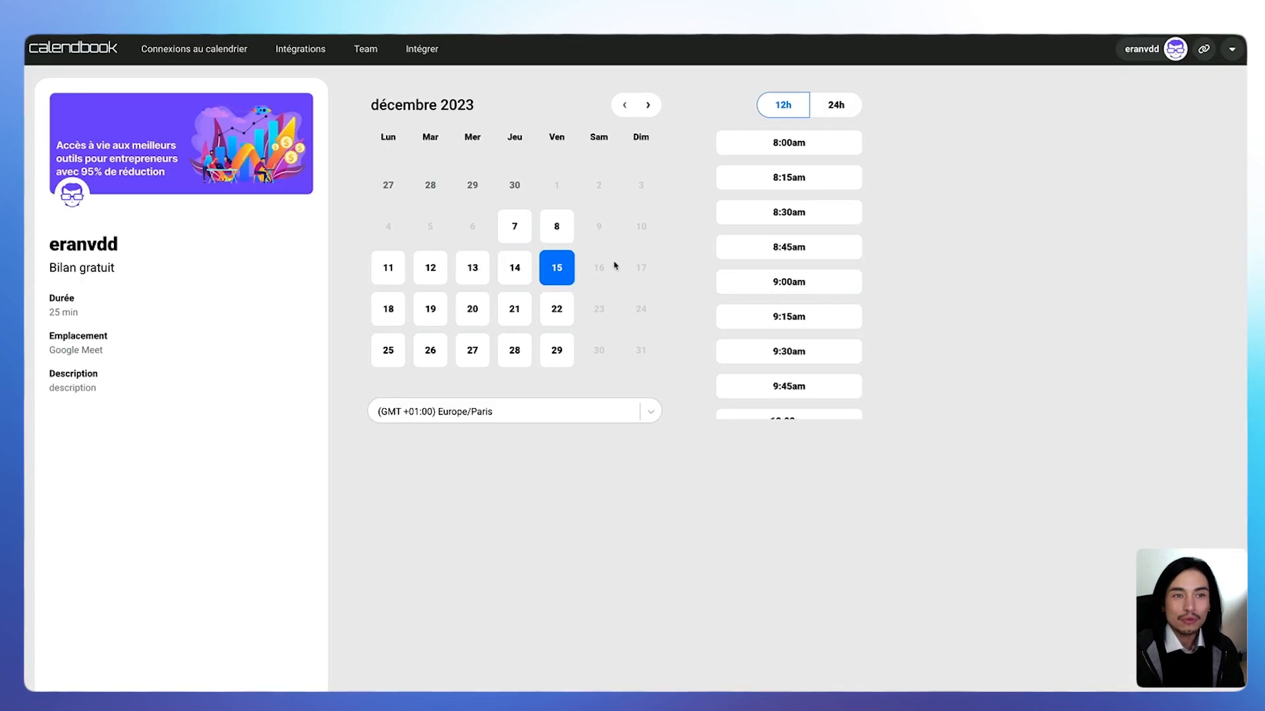
Browse the public list of event types, open "Coaching gratuit" and look through the time slots for 13 December 2023
{"action": "scroll", "coordinate": [774, 204], "scroll_direction": "down", "scroll_amount": 6}
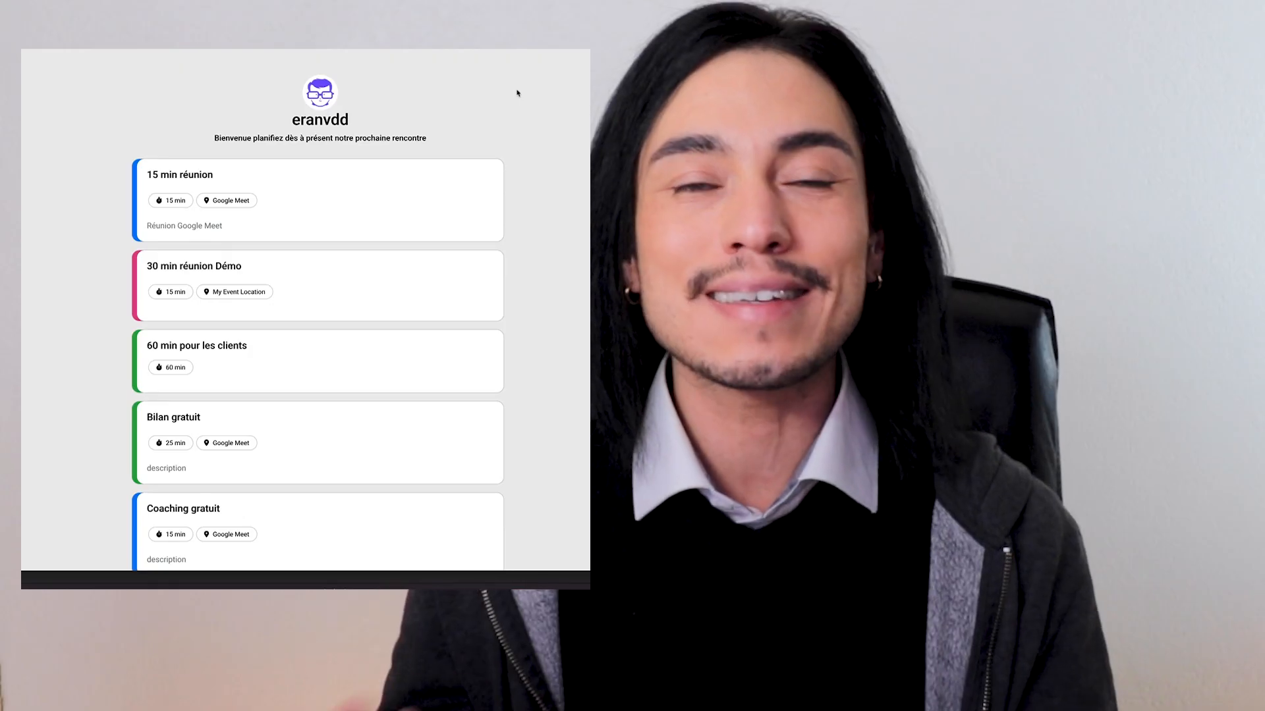
{"action": "scroll", "coordinate": [517, 93], "scroll_direction": "down", "scroll_amount": 5}
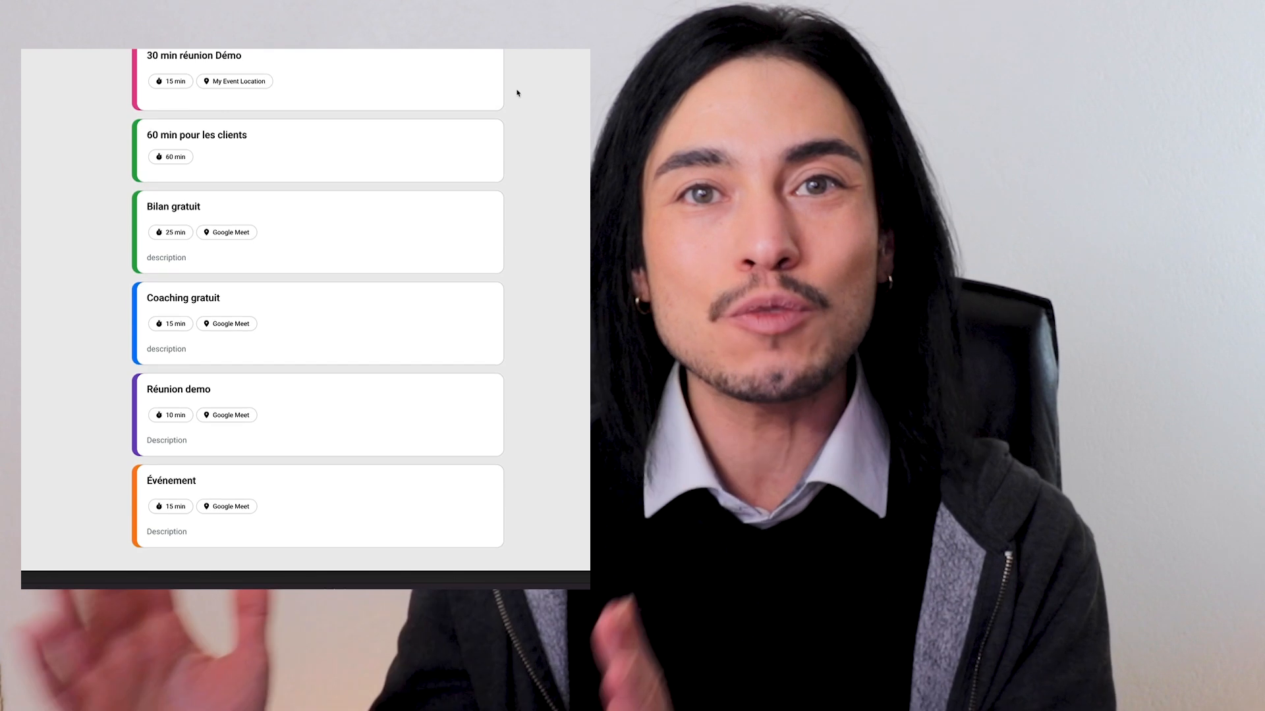
{"action": "left_click", "coordinate": [263, 274]}
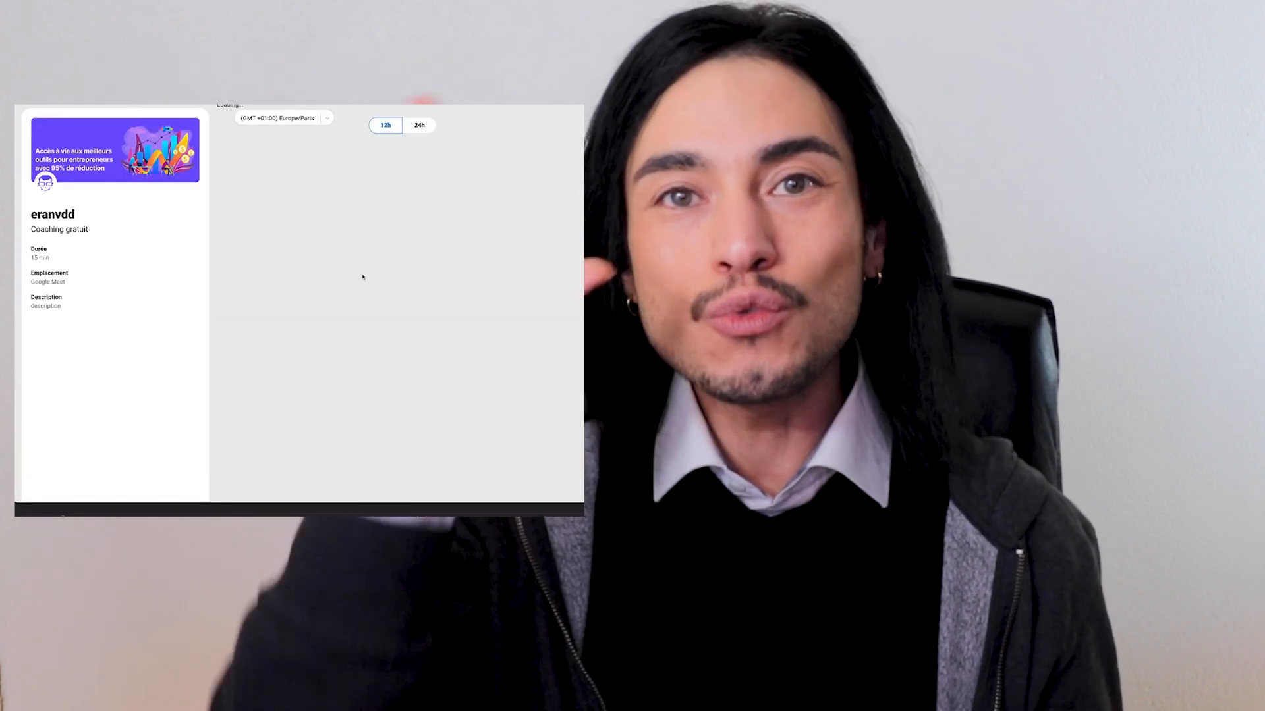
{"action": "left_click", "coordinate": [301, 230]}
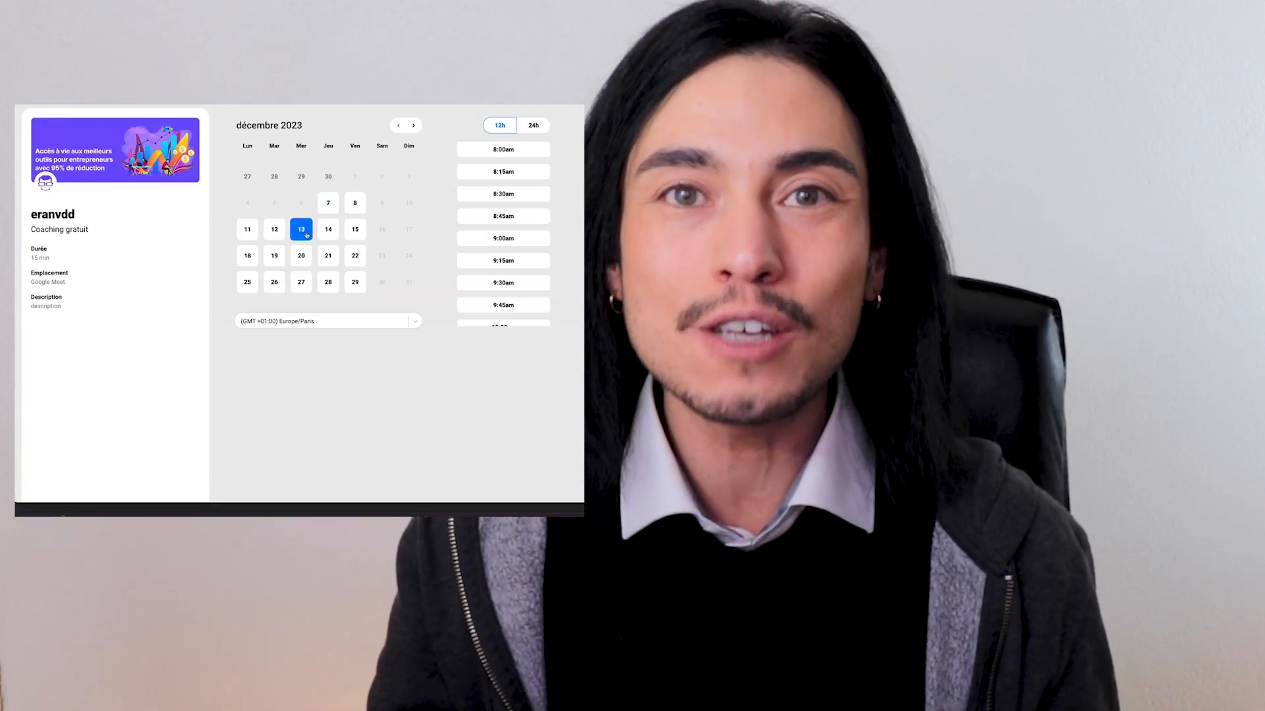
{"action": "scroll", "coordinate": [484, 244], "scroll_direction": "down", "scroll_amount": 5}
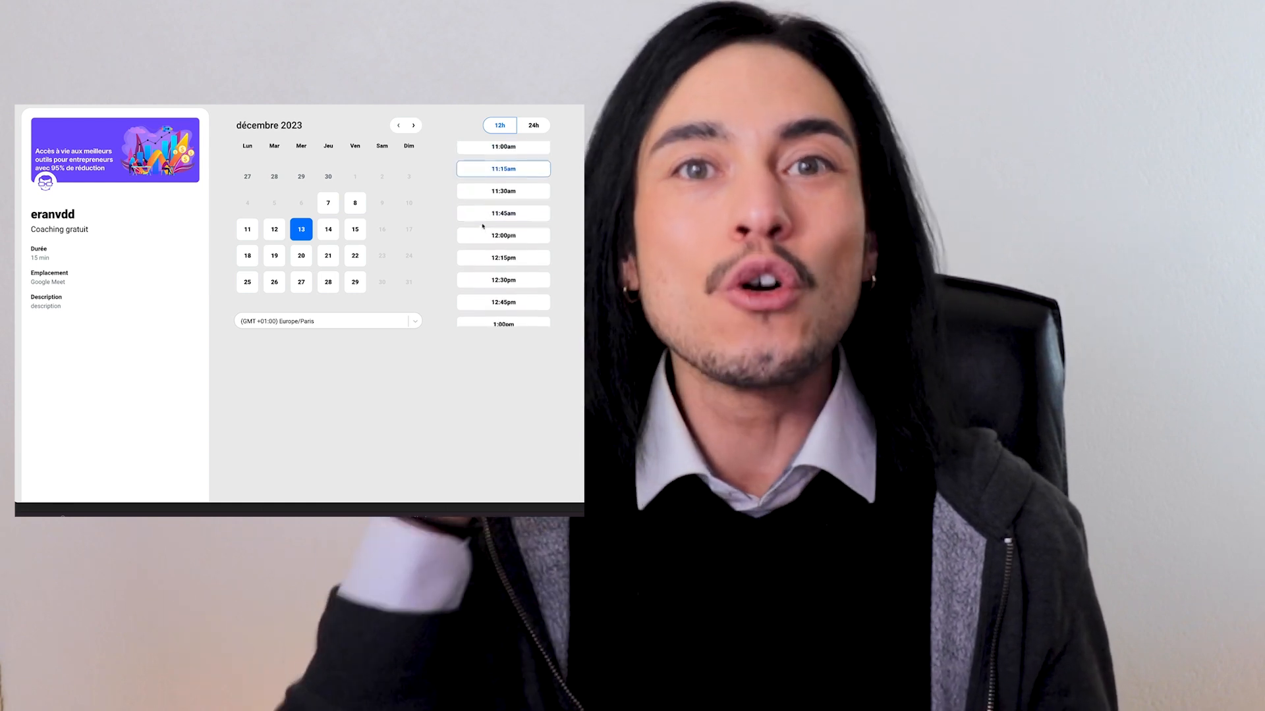
{"action": "left_click", "coordinate": [492, 265]}
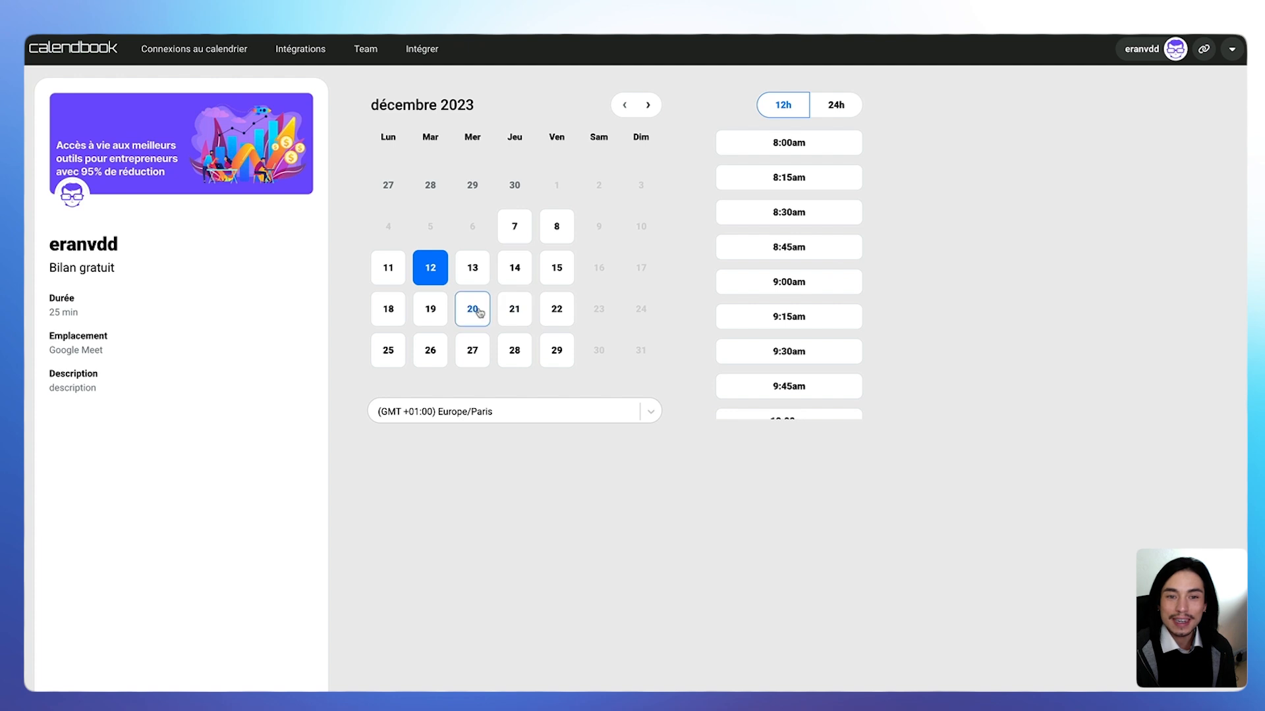
Choose 20 December 2023 at 12:15pm as the slot for the "Bilan gratuit" booking
{"action": "left_click", "coordinate": [471, 321]}
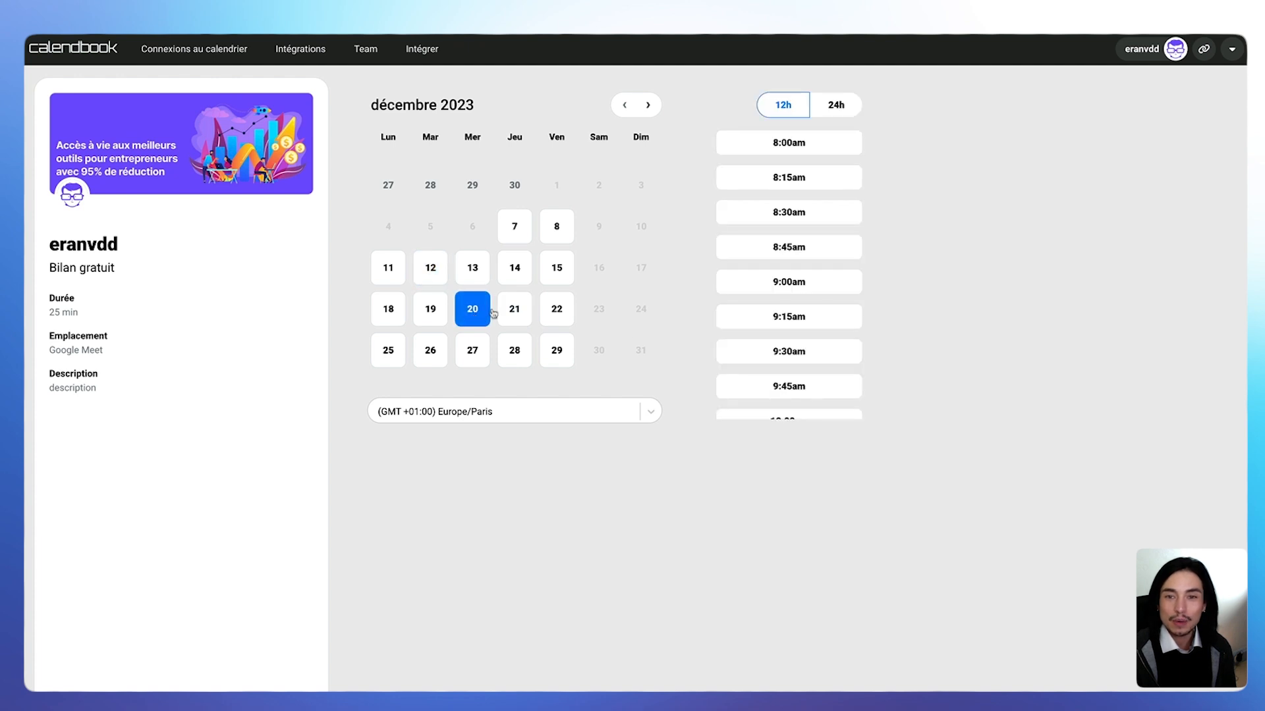
{"action": "scroll", "coordinate": [850, 297], "scroll_direction": "down", "scroll_amount": 6}
{"action": "left_click", "coordinate": [797, 330]}
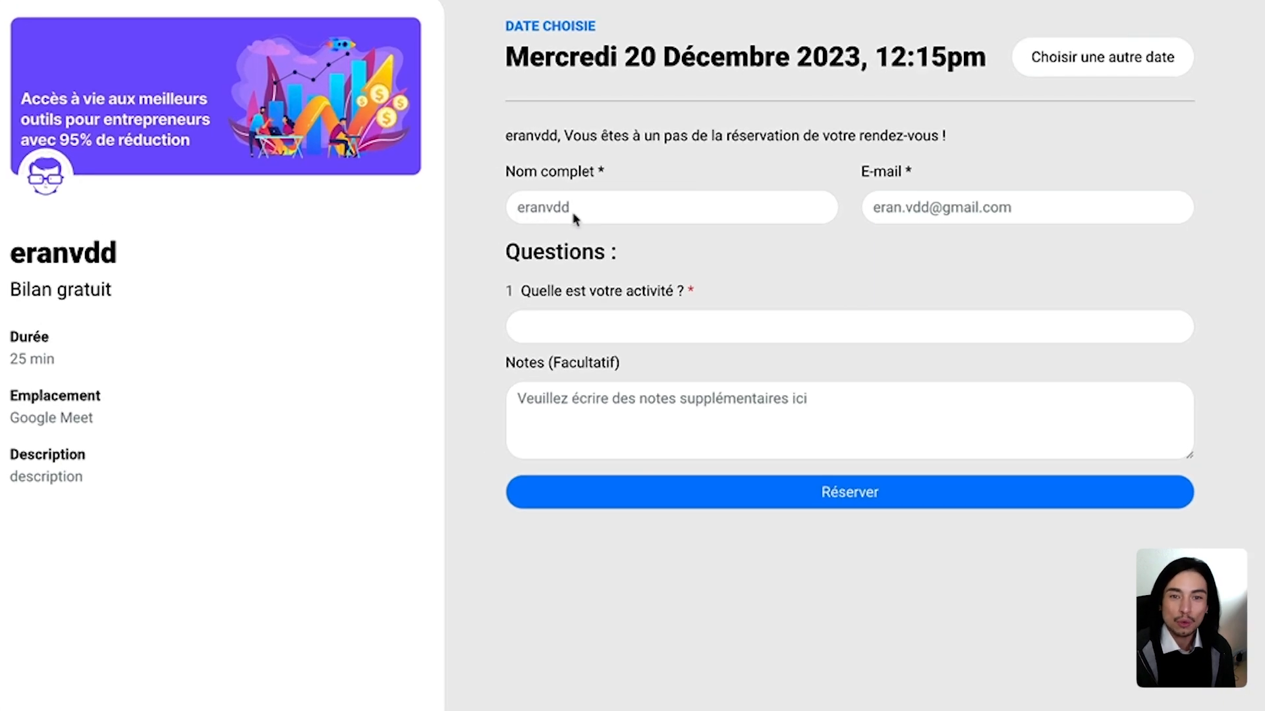
Answer the activity question with "coach", leave the optional notes empty and submit the reservation
{"action": "left_click", "coordinate": [592, 323]}
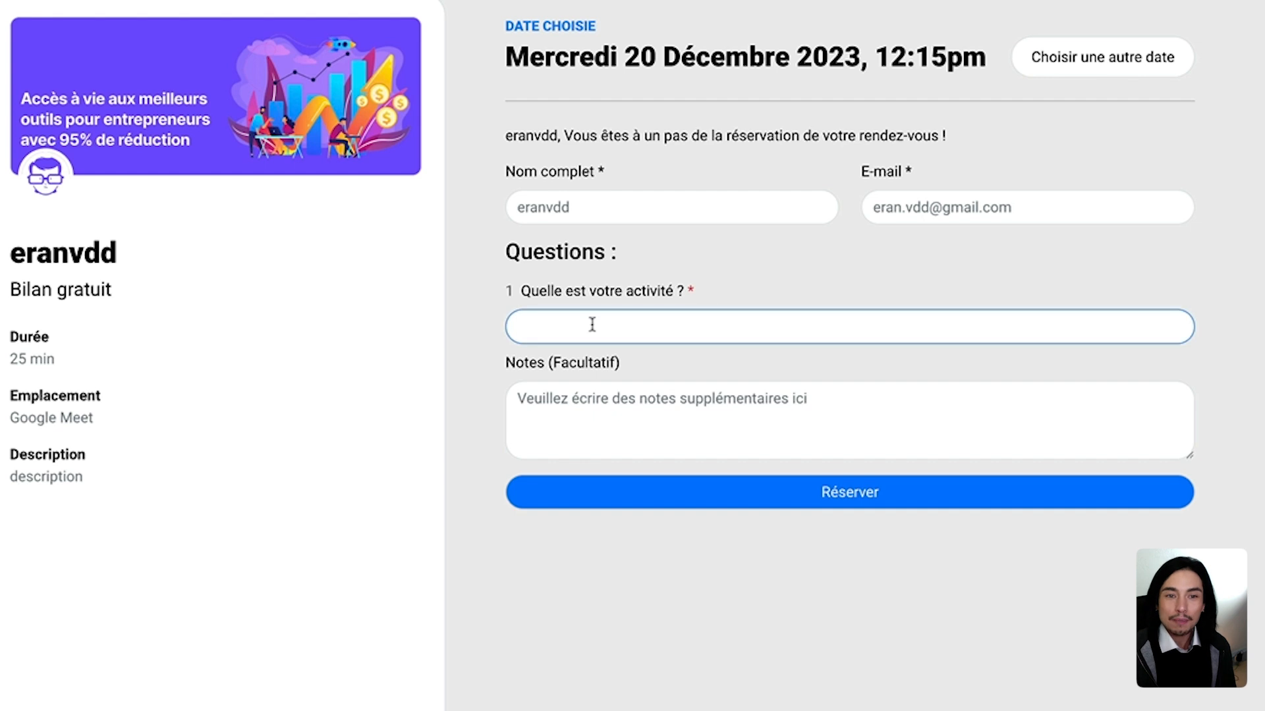
{"action": "type", "text": "coach"}
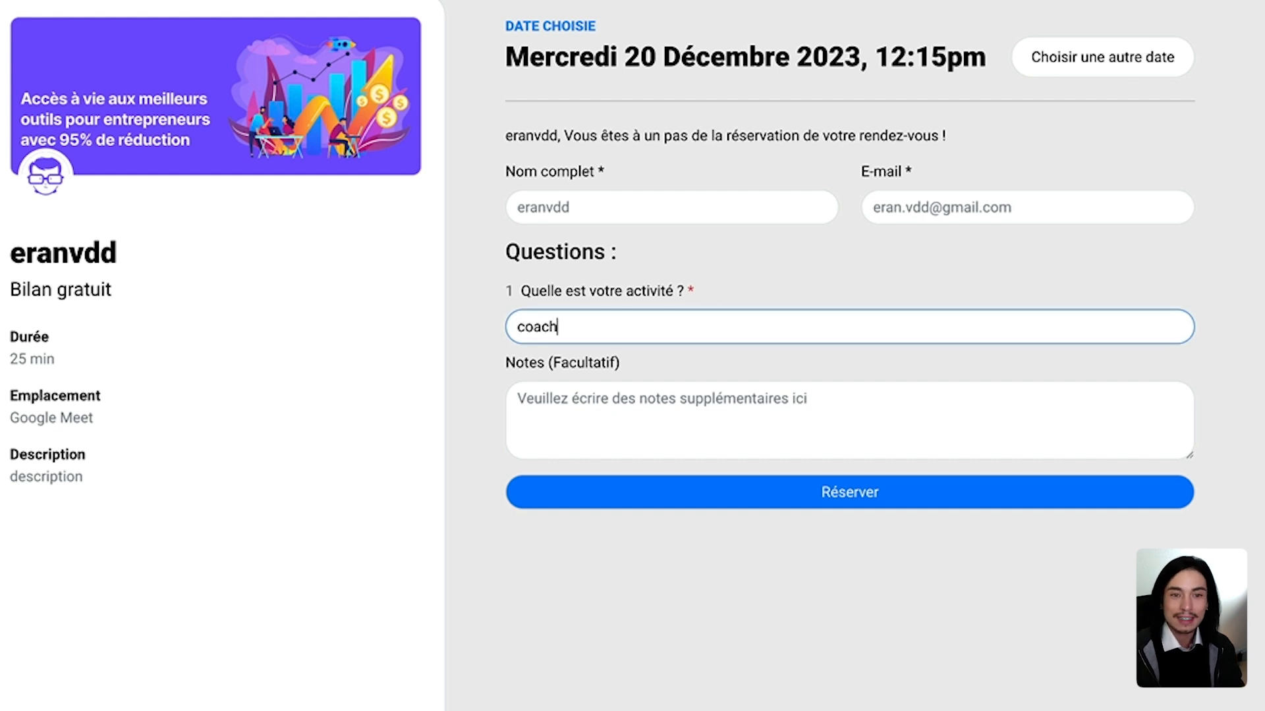
{"action": "left_click", "coordinate": [621, 399]}
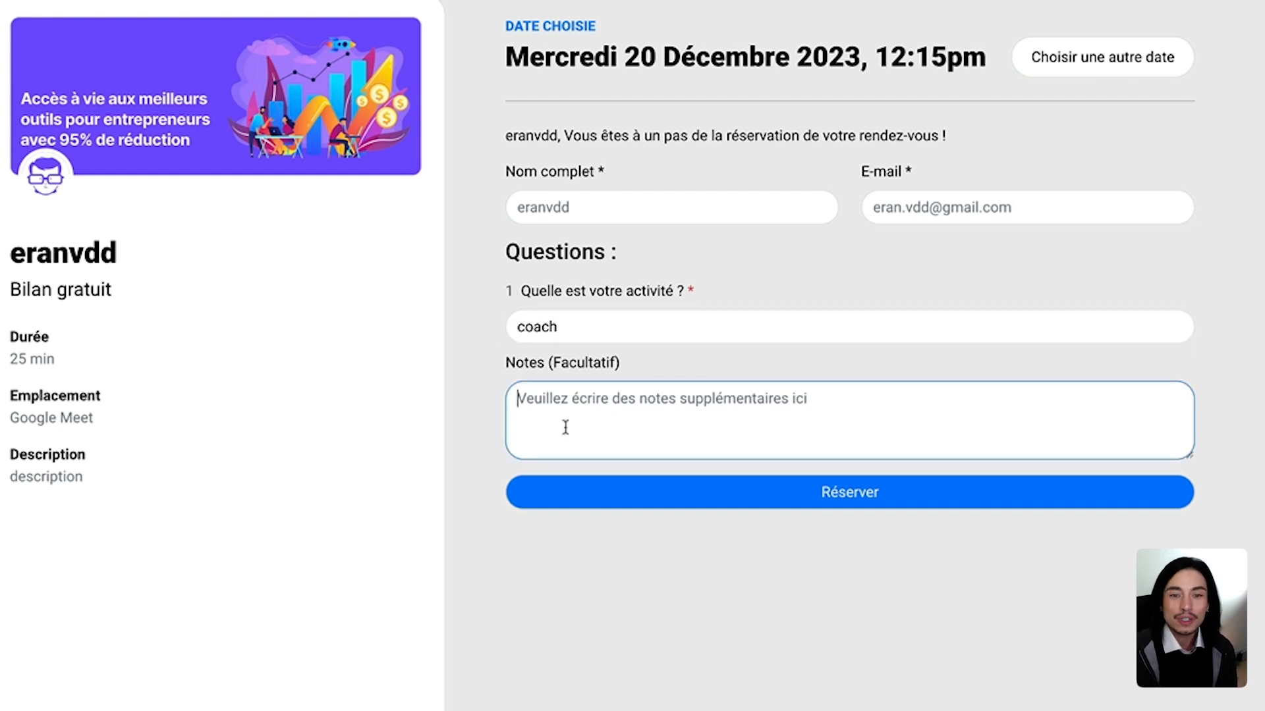
{"action": "left_click", "coordinate": [846, 492]}
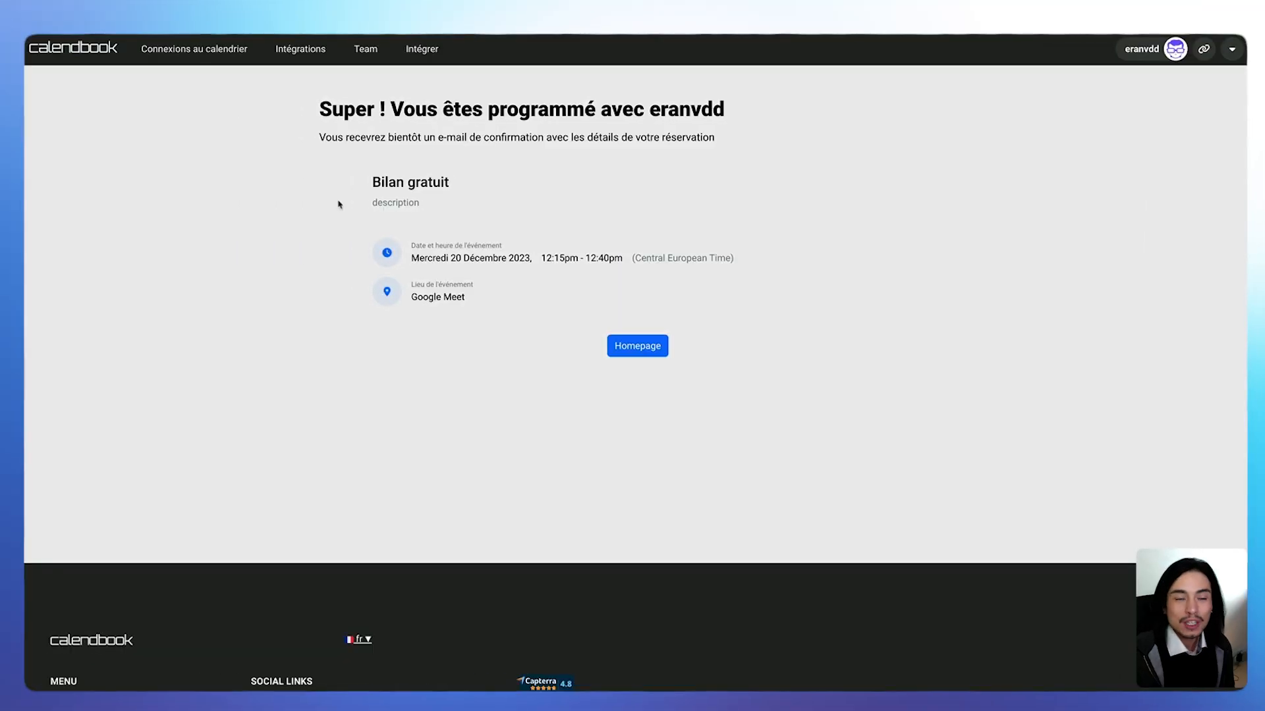
Return to the dashboard and check the upcoming events for the "Bilan gratuit" booking
{"action": "left_click", "coordinate": [108, 55]}
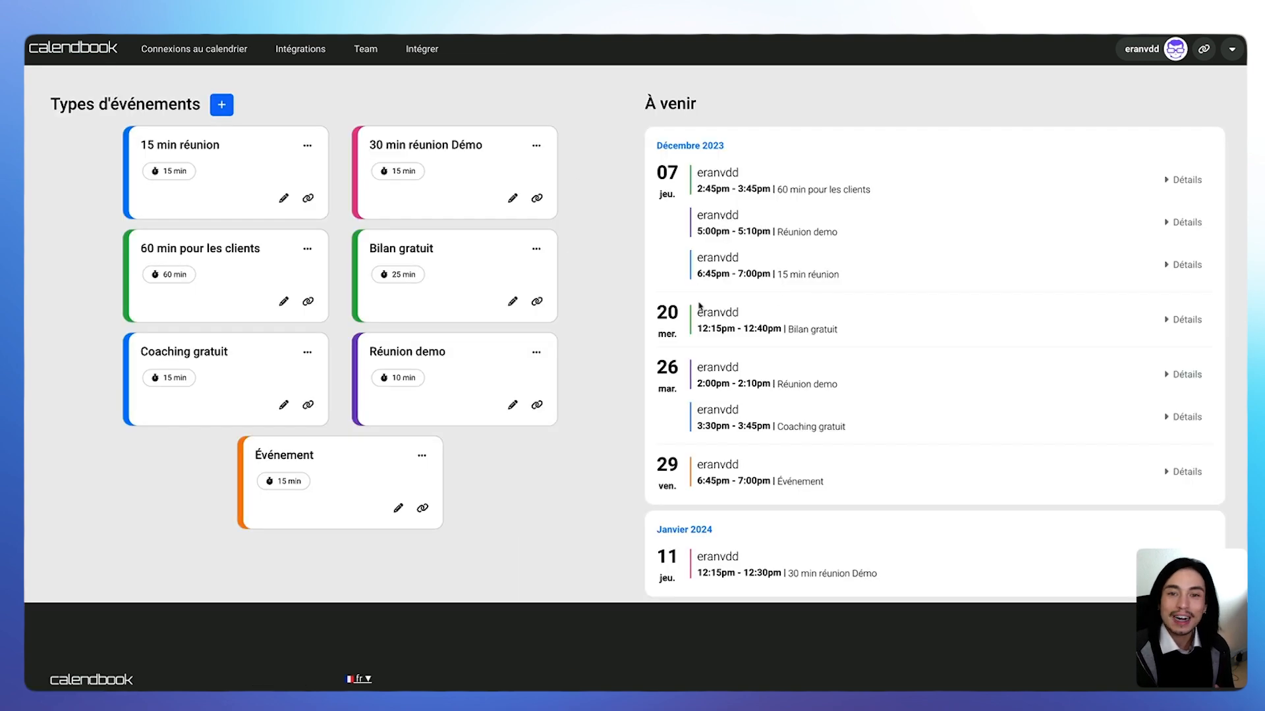
{"action": "scroll", "coordinate": [695, 334], "scroll_direction": "down", "scroll_amount": 1}
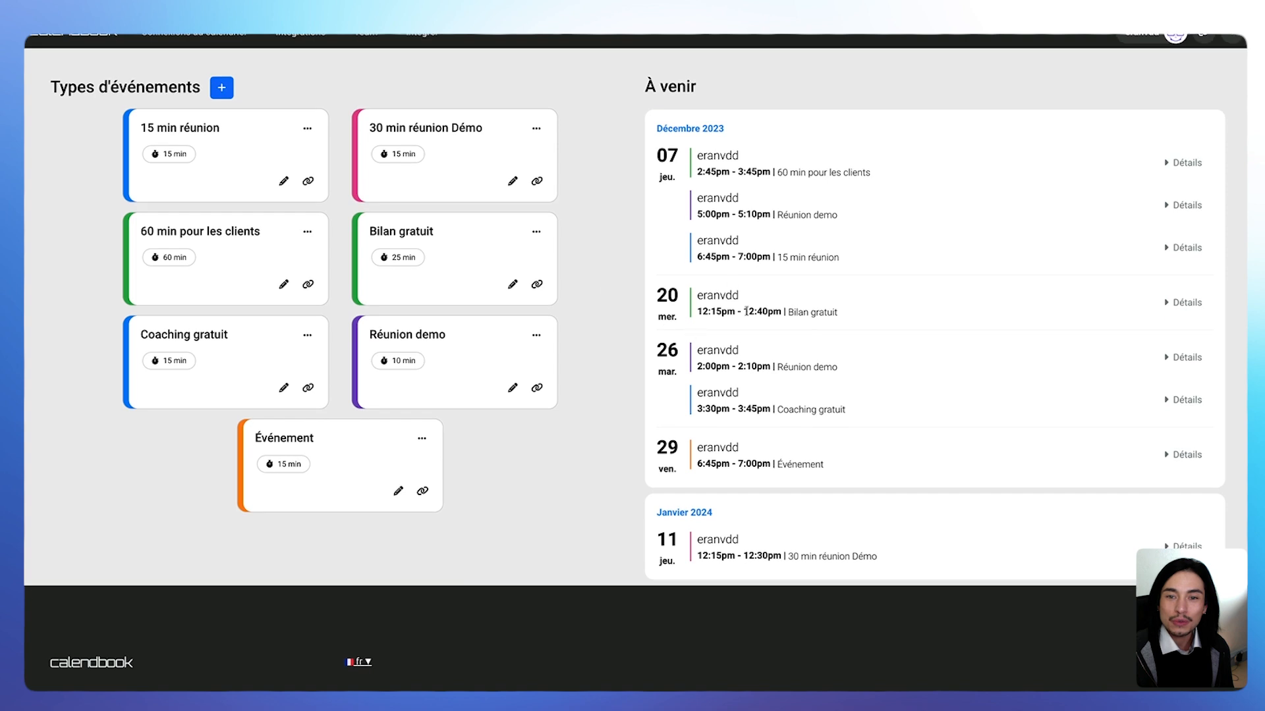
Check the "Bilan gratuit" booking on 20 December in the upcoming events and open its details
{"action": "left_click_drag", "start_coordinate": [786, 312], "coordinate": [852, 314]}
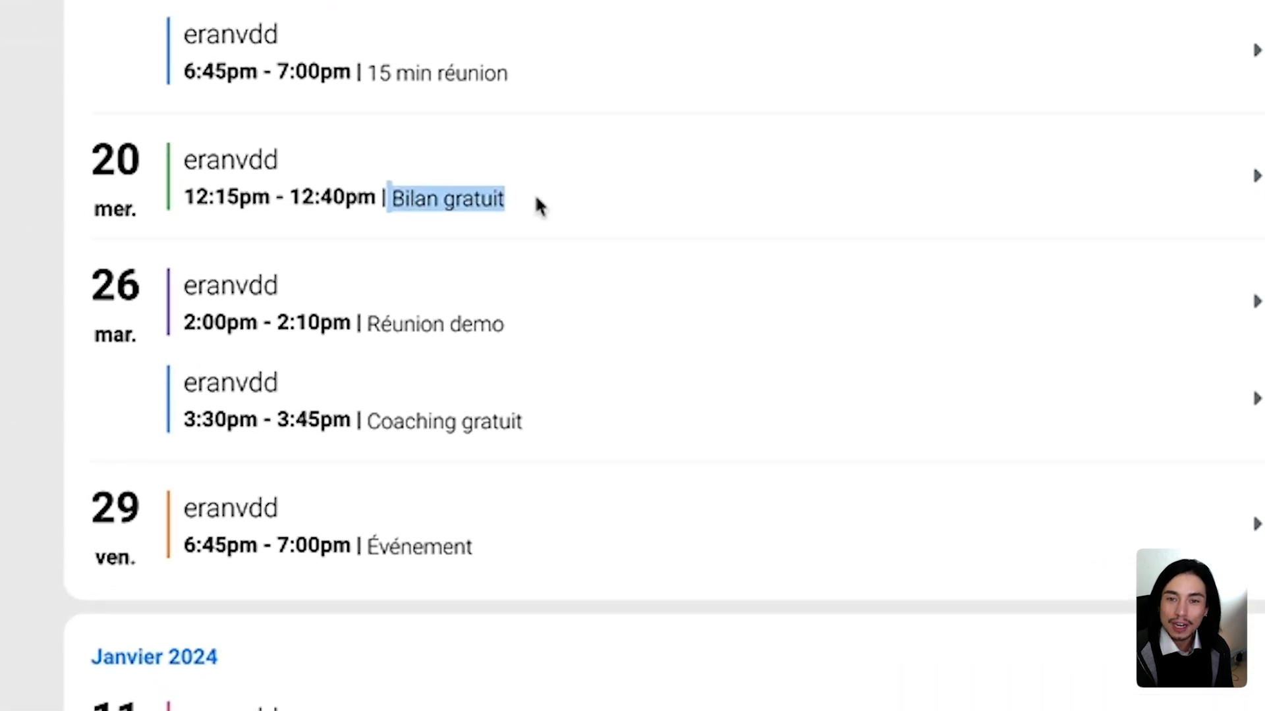
{"action": "left_click", "coordinate": [537, 206]}
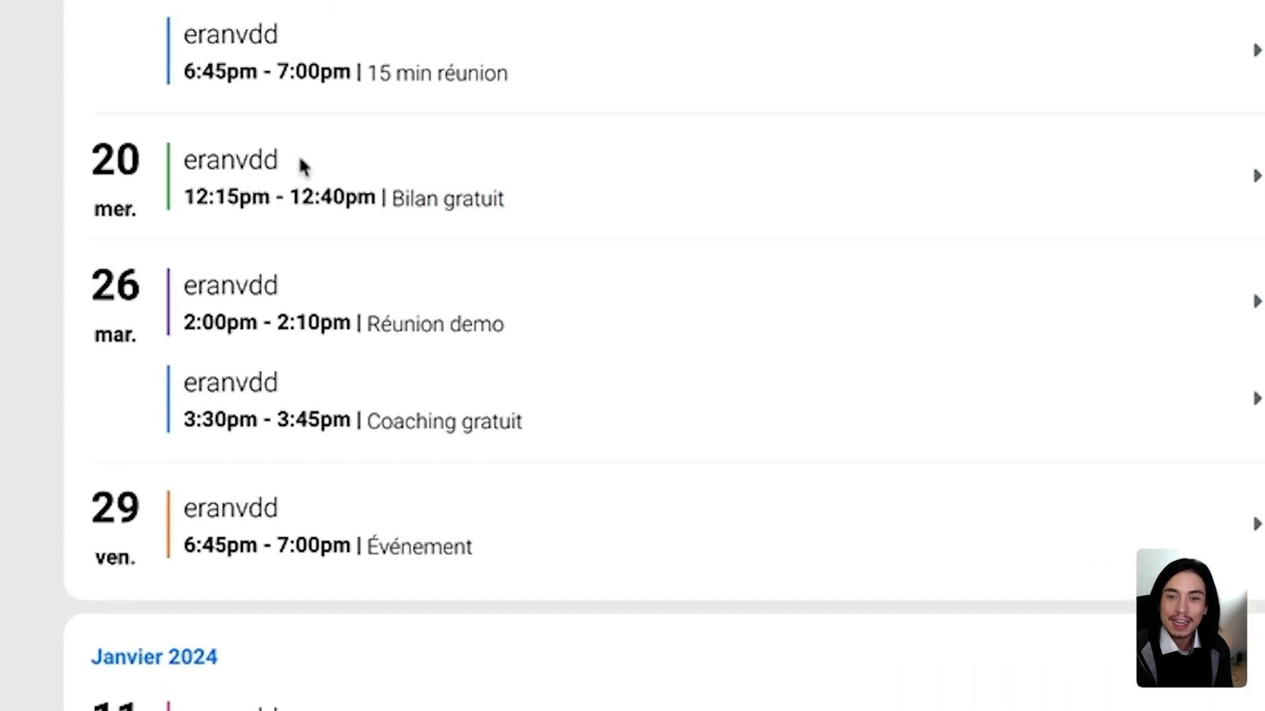
{"action": "left_click", "coordinate": [1249, 175]}
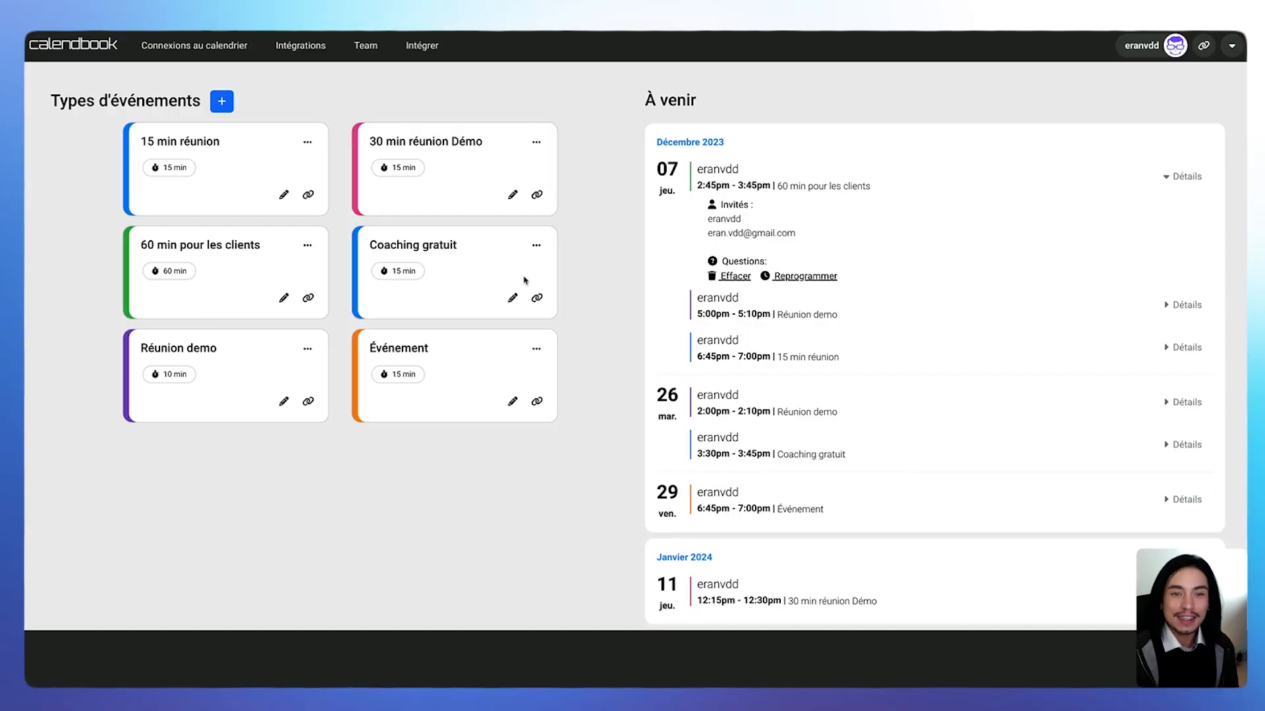
Set the "Coaching gratuit" event type to private from its options
{"action": "left_click", "coordinate": [536, 246]}
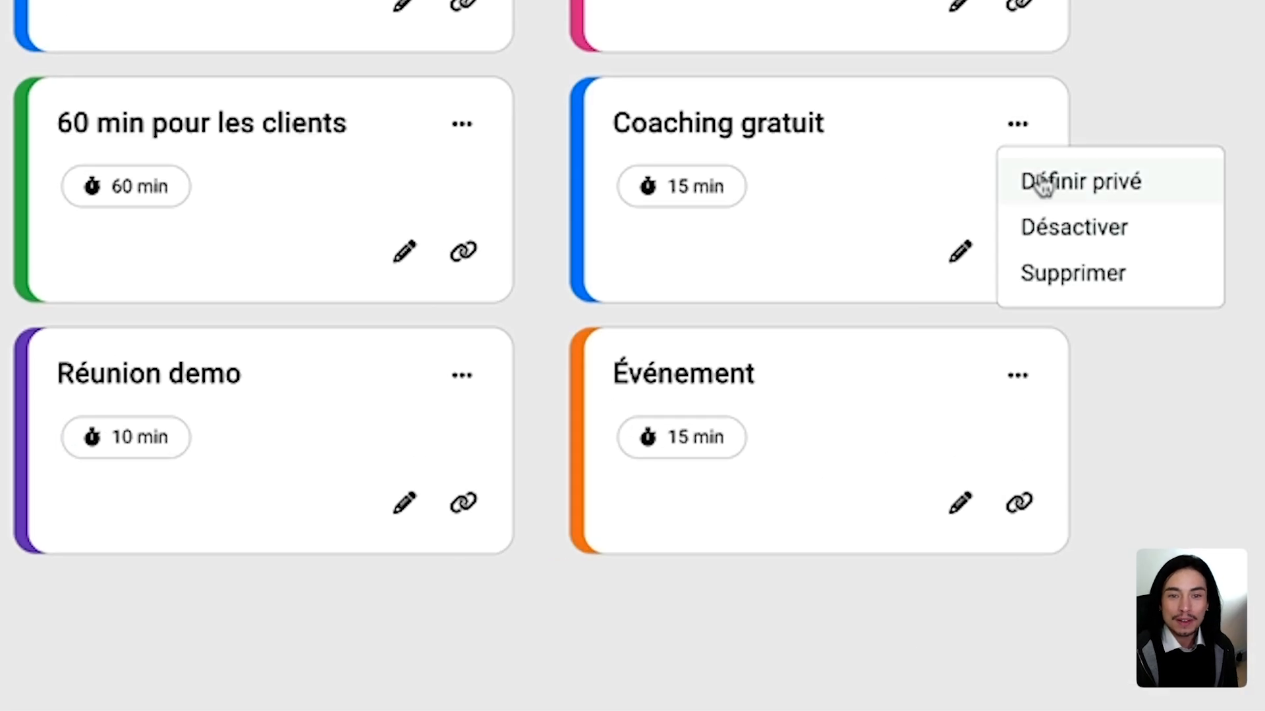
{"action": "left_click", "coordinate": [548, 270]}
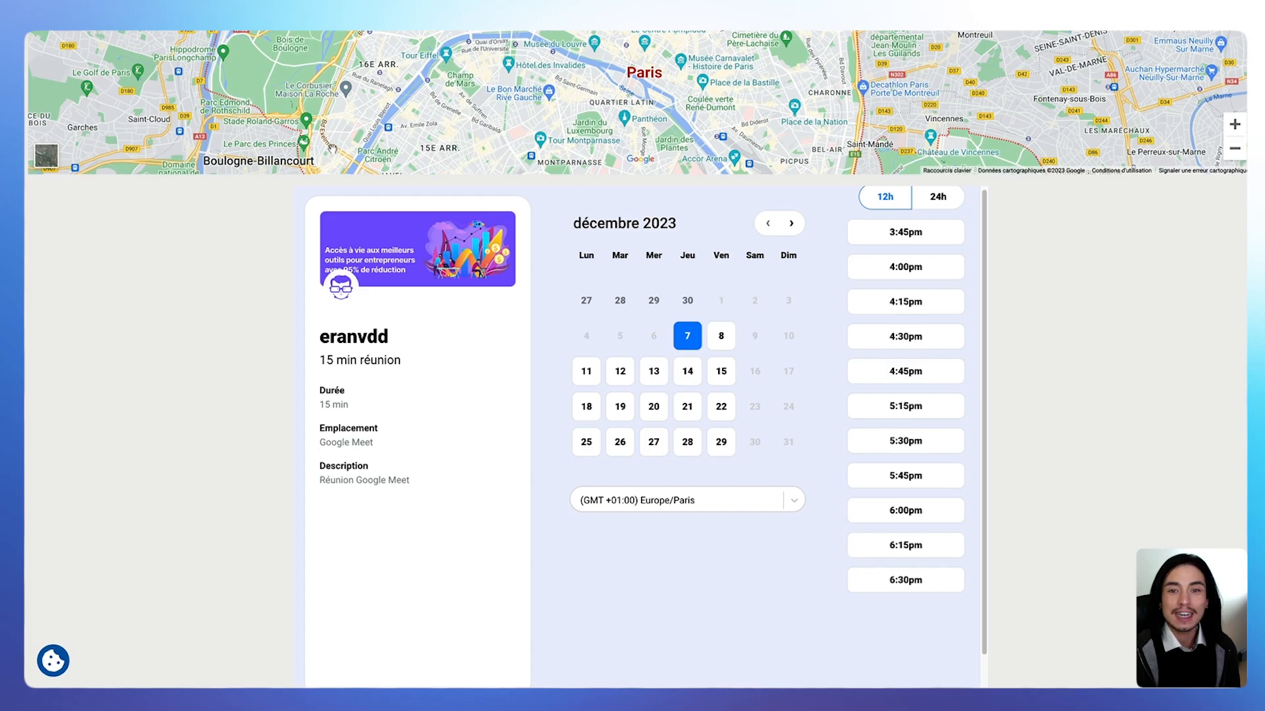
Look over the booking page of "15 min réunion" with its event information, calendar and time slots
{"action": "scroll", "coordinate": [525, 396], "scroll_direction": "down", "scroll_amount": 1}
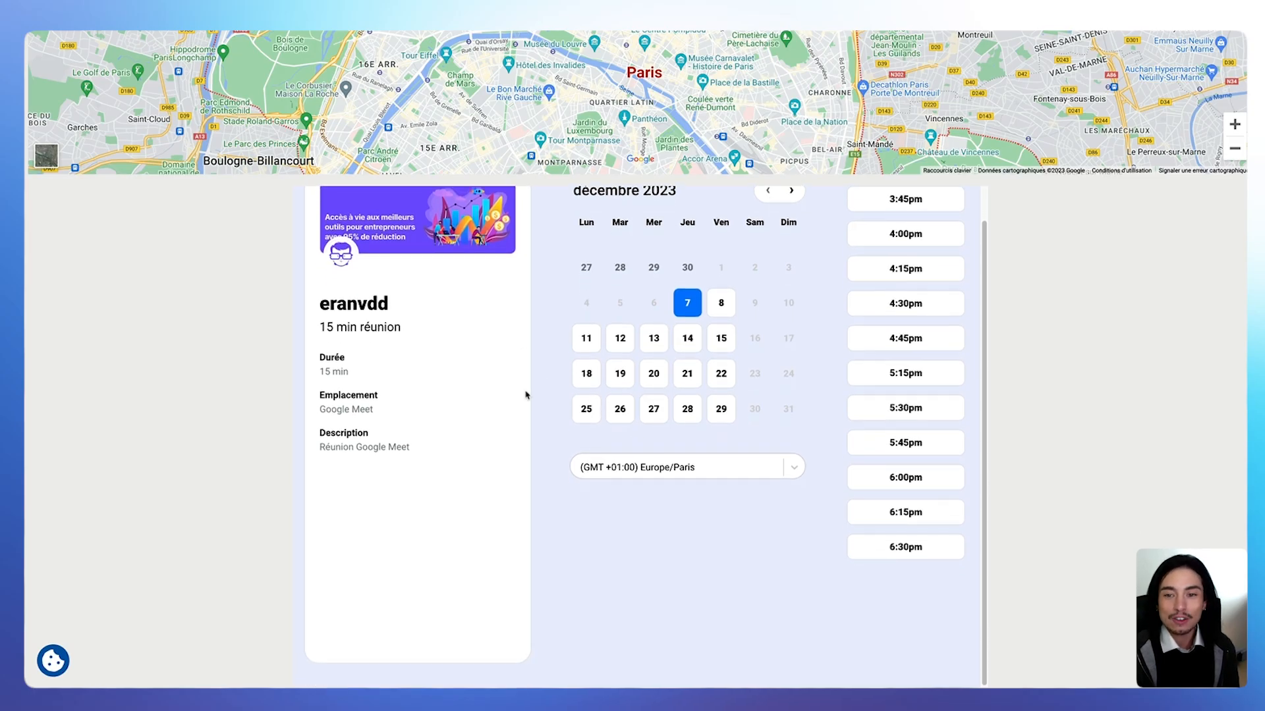
{"action": "scroll", "coordinate": [861, 303], "scroll_direction": "up", "scroll_amount": 3}
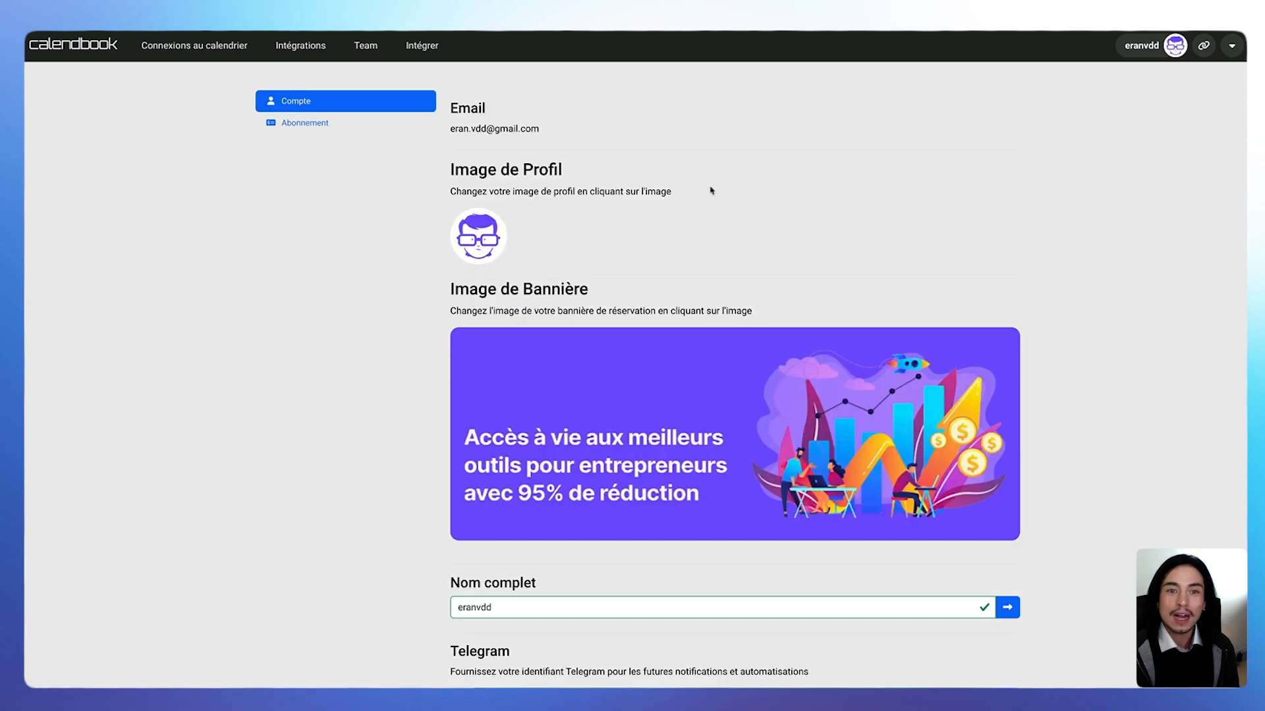
Review the account settings, including the banner image, Telegram identifier, welcome phrase, language, time zone and booking link
{"action": "scroll", "coordinate": [560, 252], "scroll_direction": "down", "scroll_amount": 2}
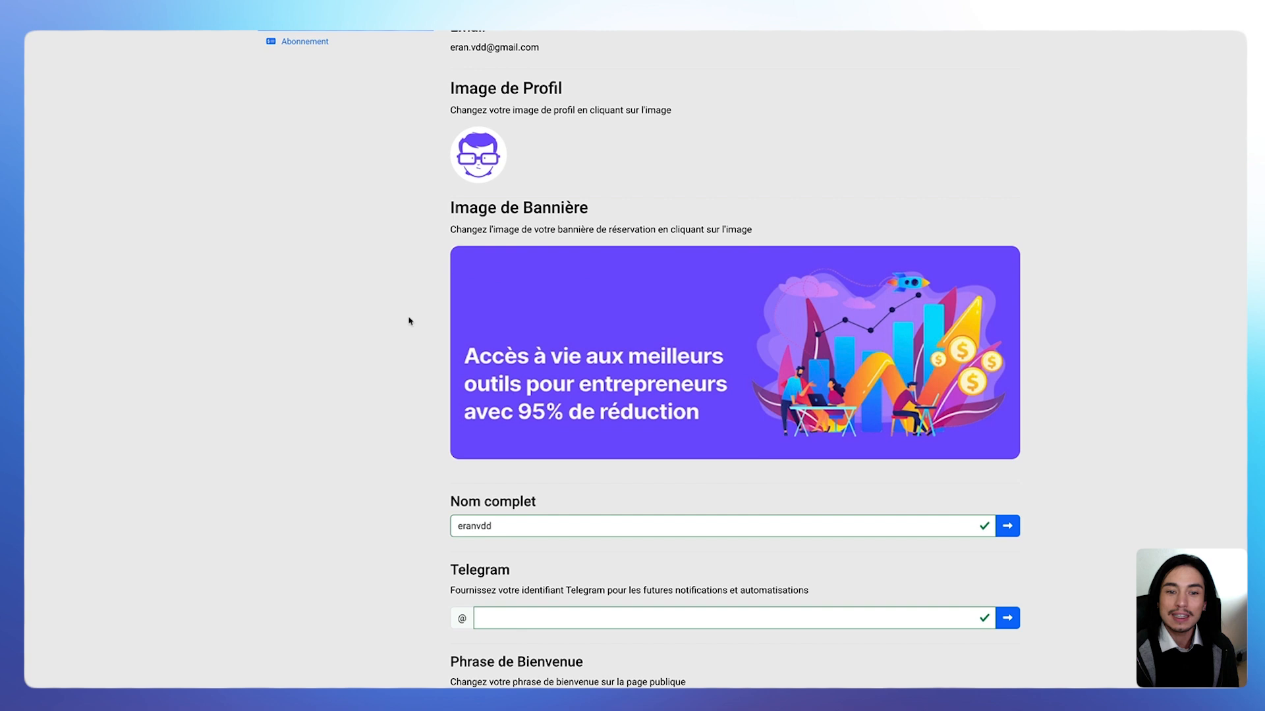
{"action": "scroll", "coordinate": [705, 310], "scroll_direction": "down", "scroll_amount": 6}
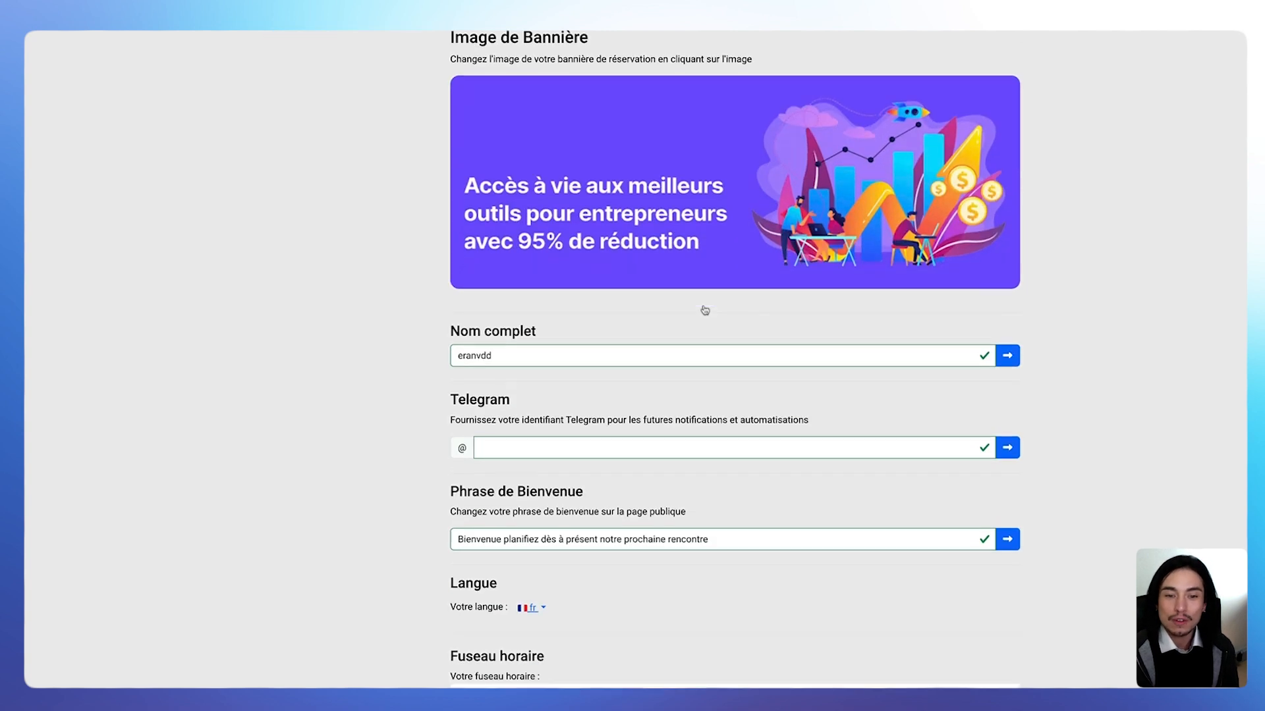
{"action": "left_click_drag", "start_coordinate": [450, 186], "coordinate": [531, 193]}
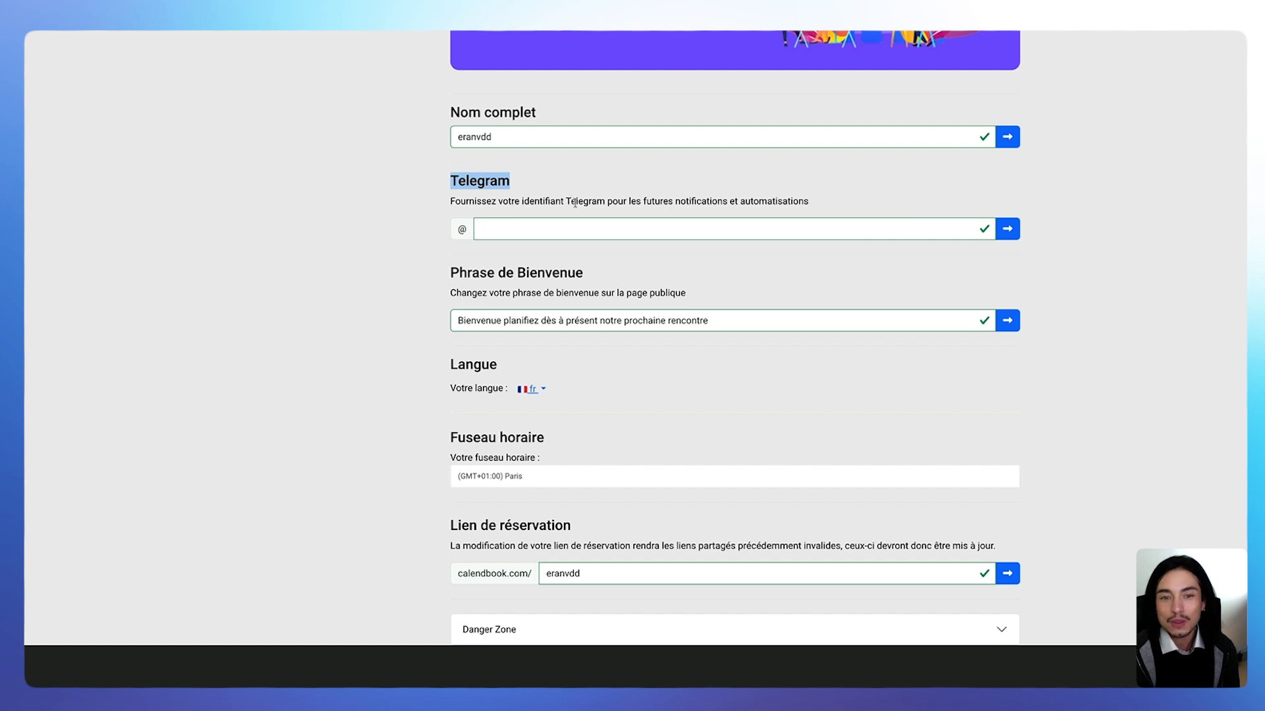
{"action": "left_click", "coordinate": [774, 327]}
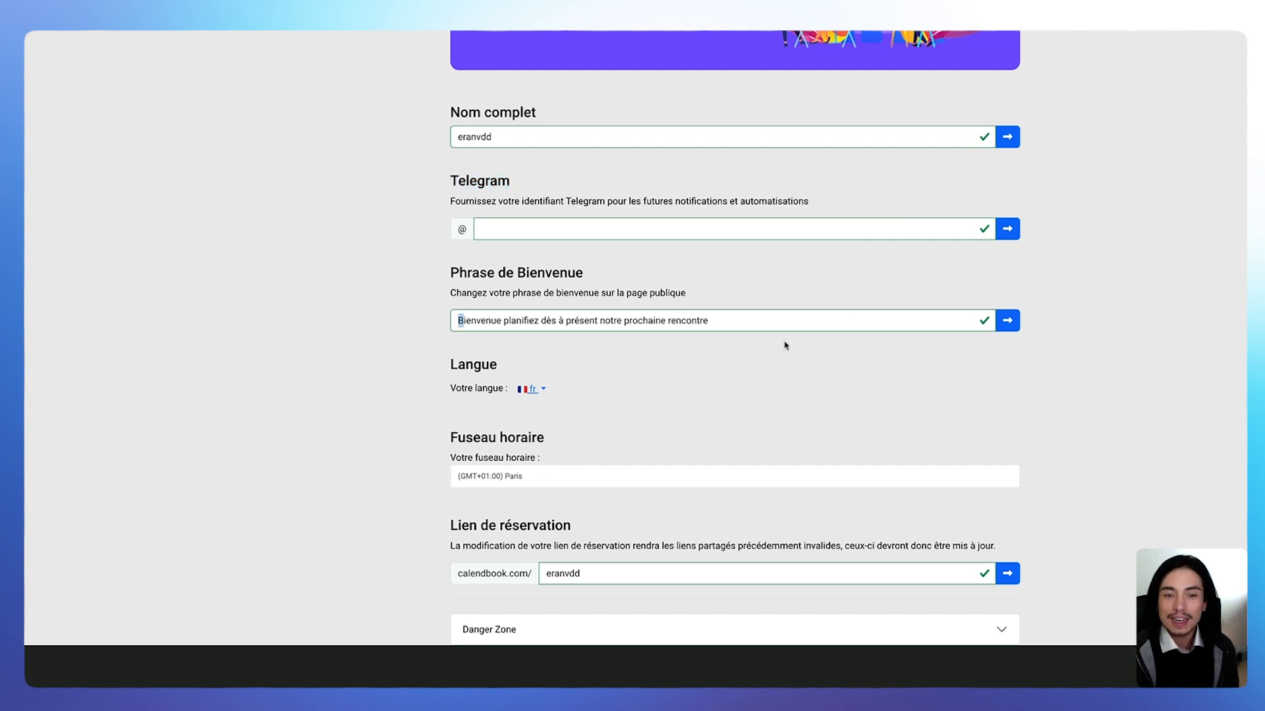
{"action": "scroll", "coordinate": [721, 357], "scroll_direction": "down", "scroll_amount": 2}
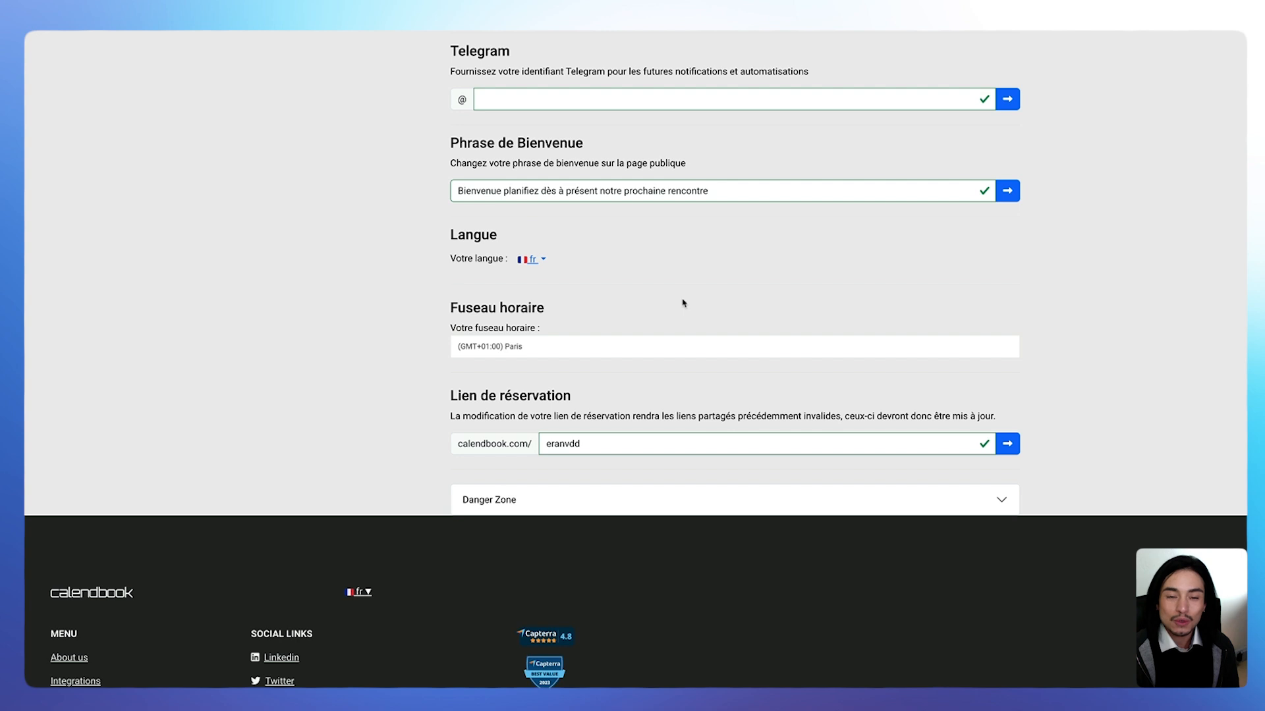
{"action": "scroll", "coordinate": [683, 303], "scroll_direction": "up", "scroll_amount": 3}
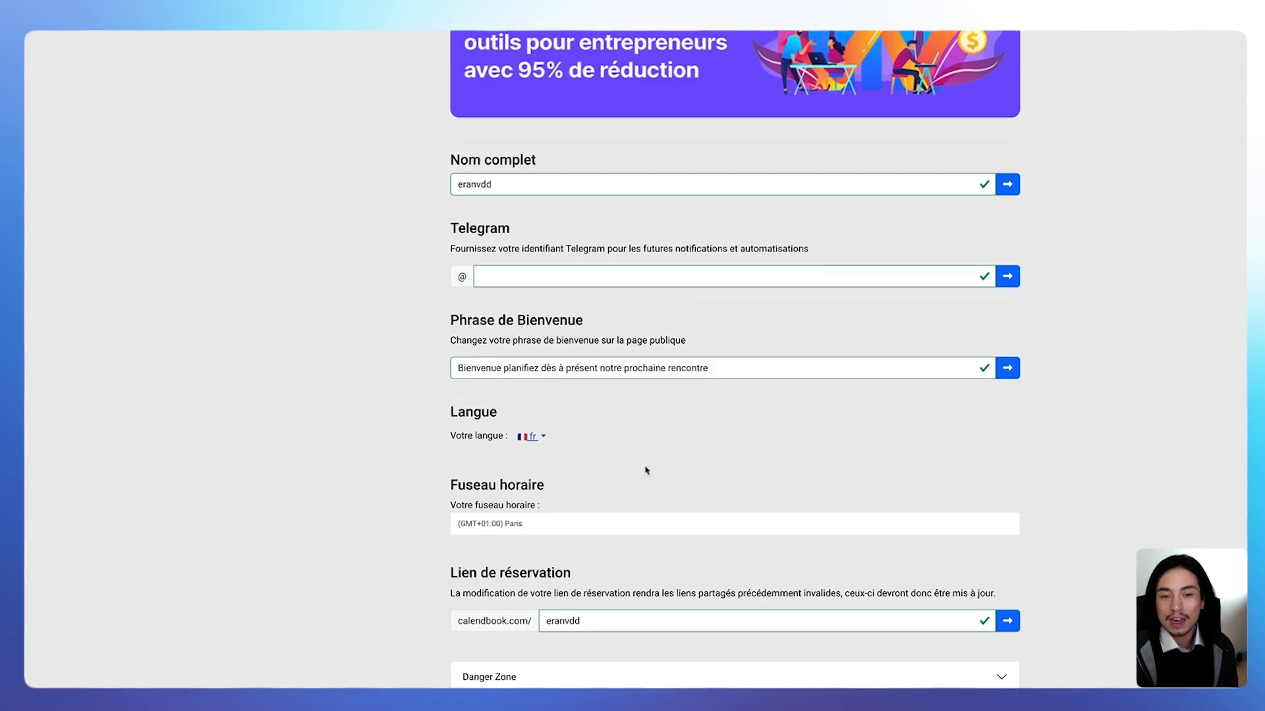